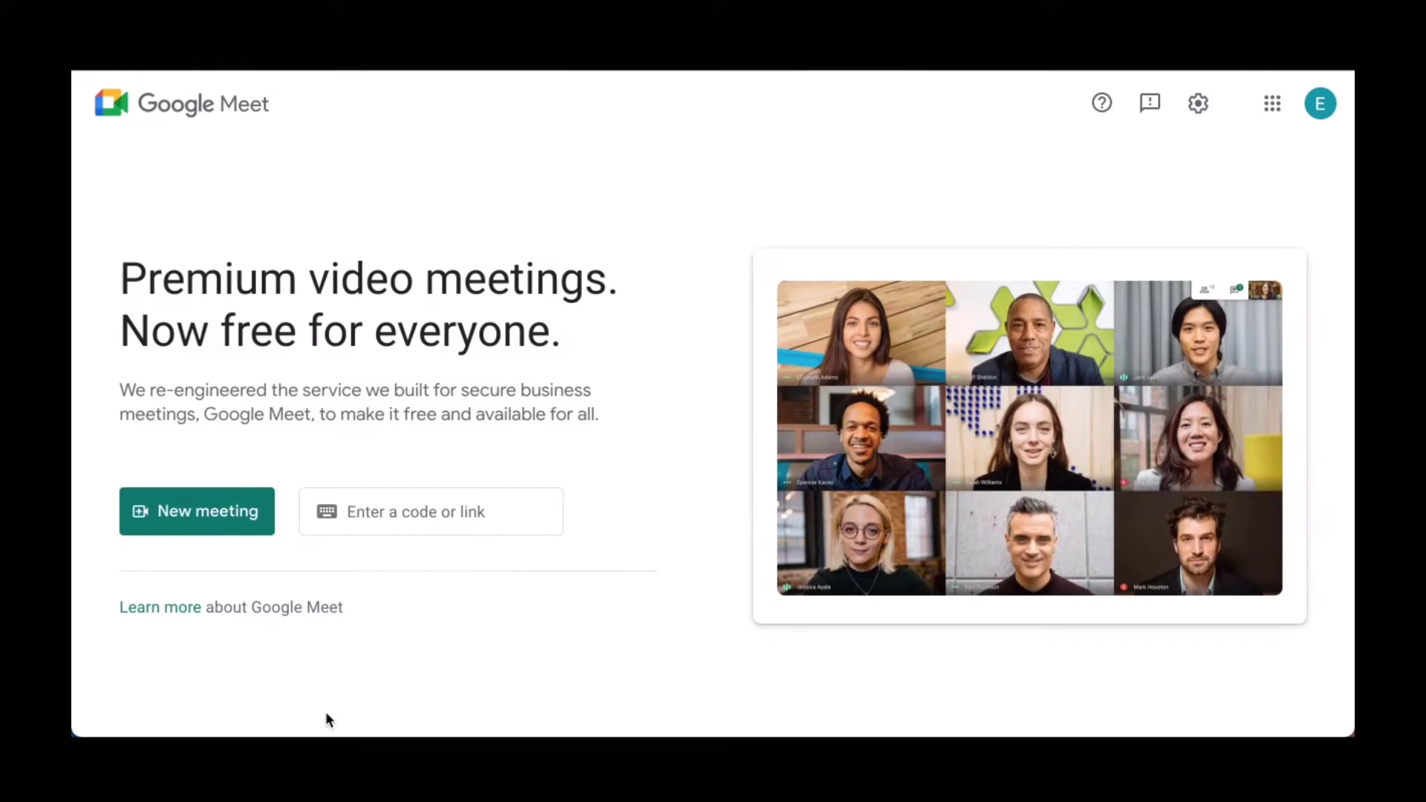
- Schedule a new Meet meeting in Google Calendar, opening an event draft for Jan 18, 2021
{"action": "left_click", "coordinate": [216, 528]}
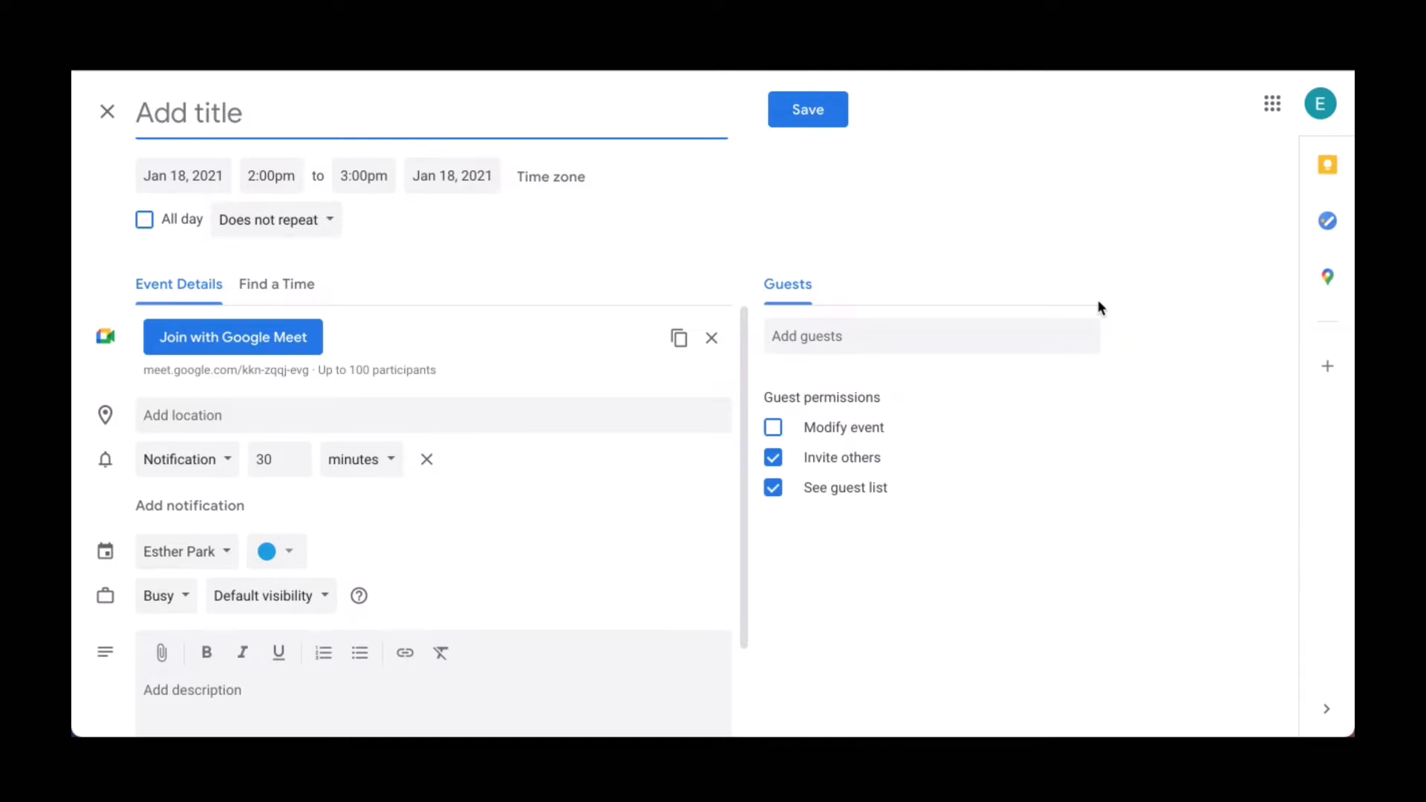
- Title the event 'Breakout Room 1' and mark it as all day
{"action": "type", "text": "Break"}
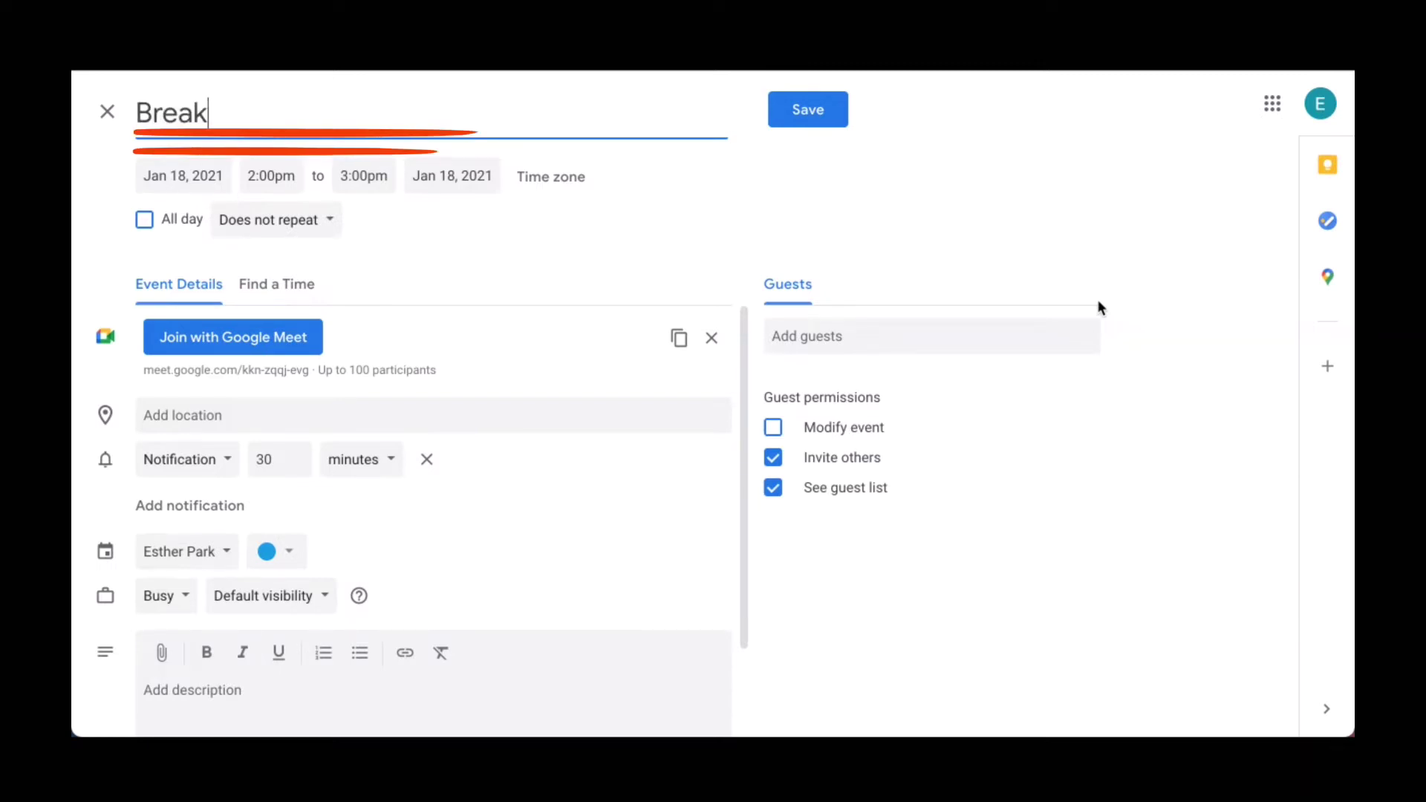
{"action": "type", "text": "out Room 1"}
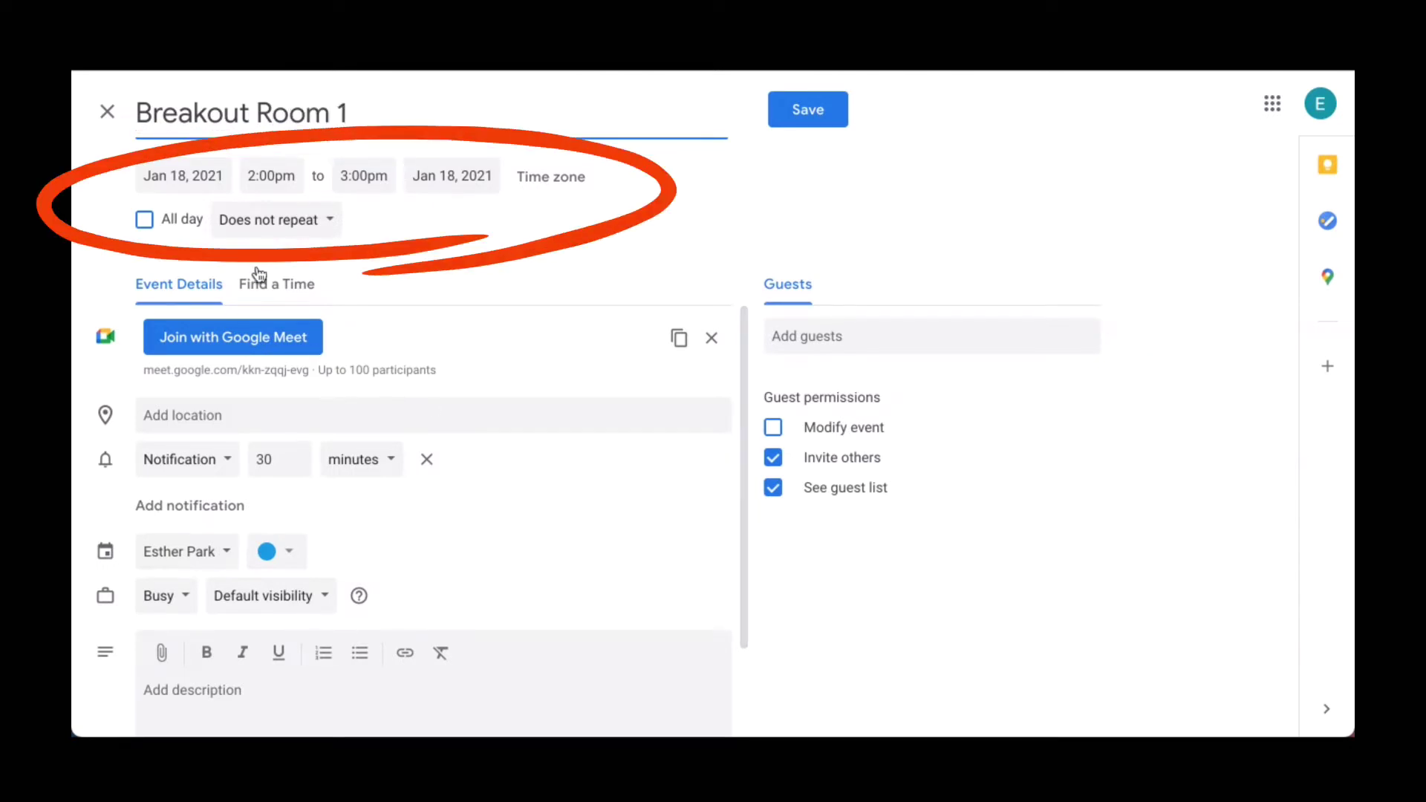
{"action": "left_click", "coordinate": [184, 280]}
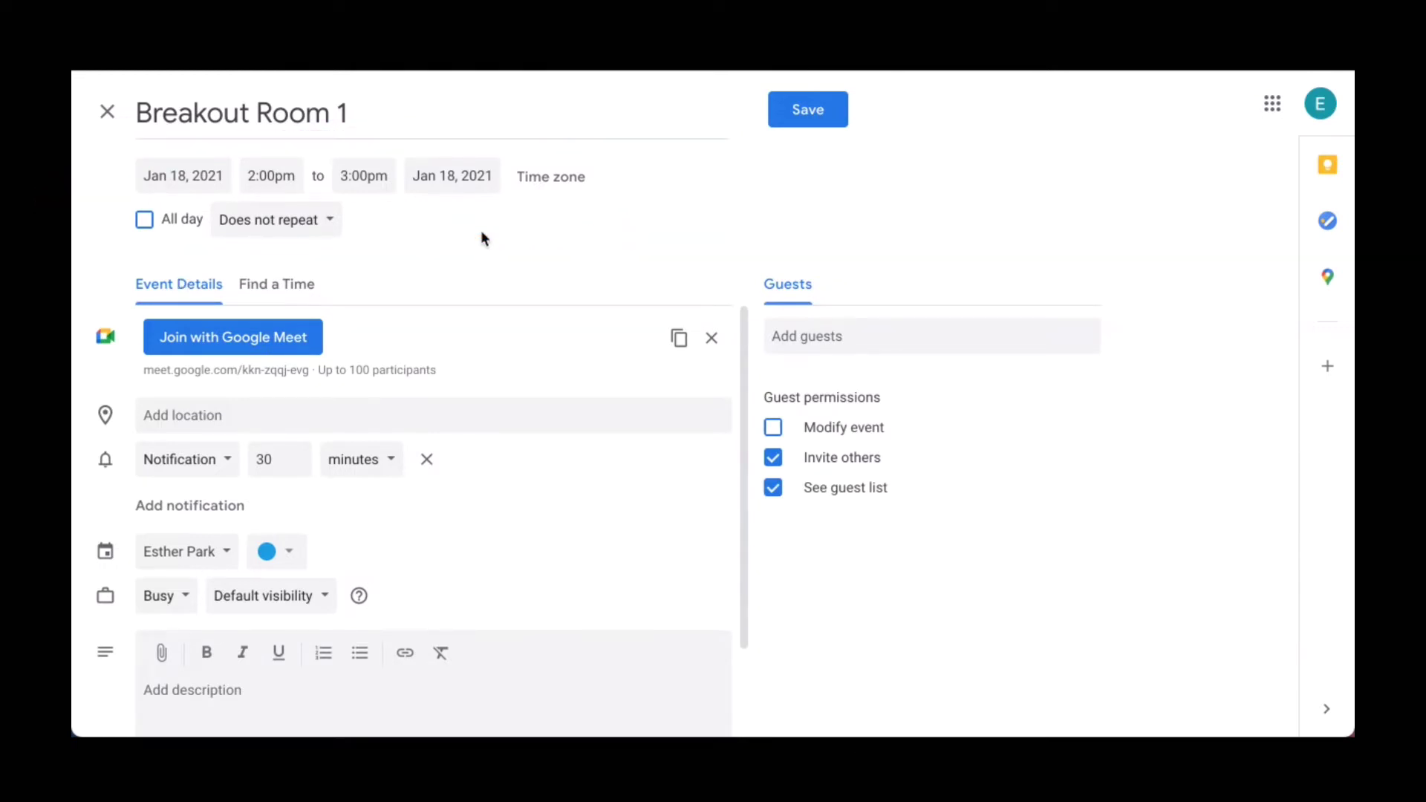
{"action": "left_click", "coordinate": [144, 225]}
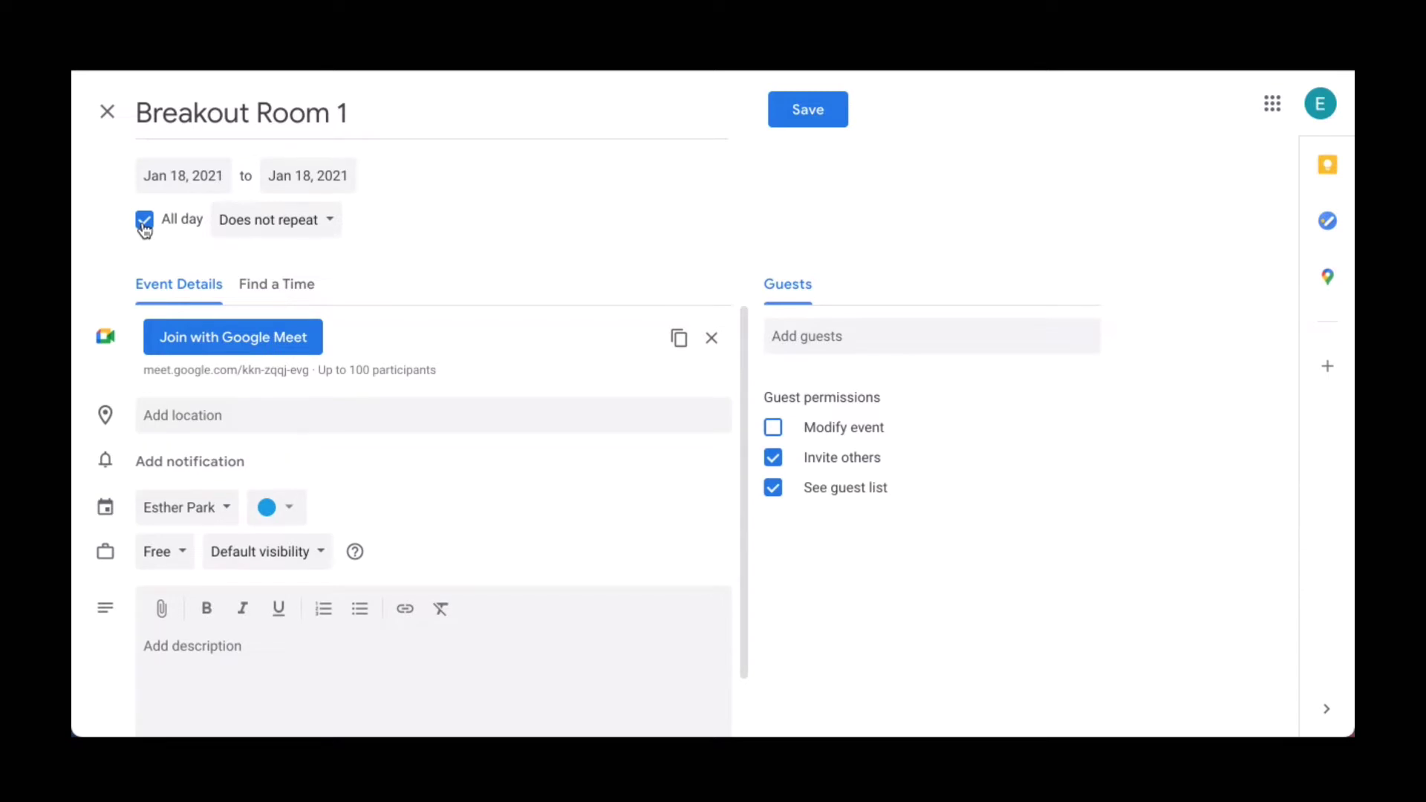
- Extend Breakout Room 1's end date to Mar 26, 2021 and turn All day back off
{"action": "left_click", "coordinate": [215, 176]}
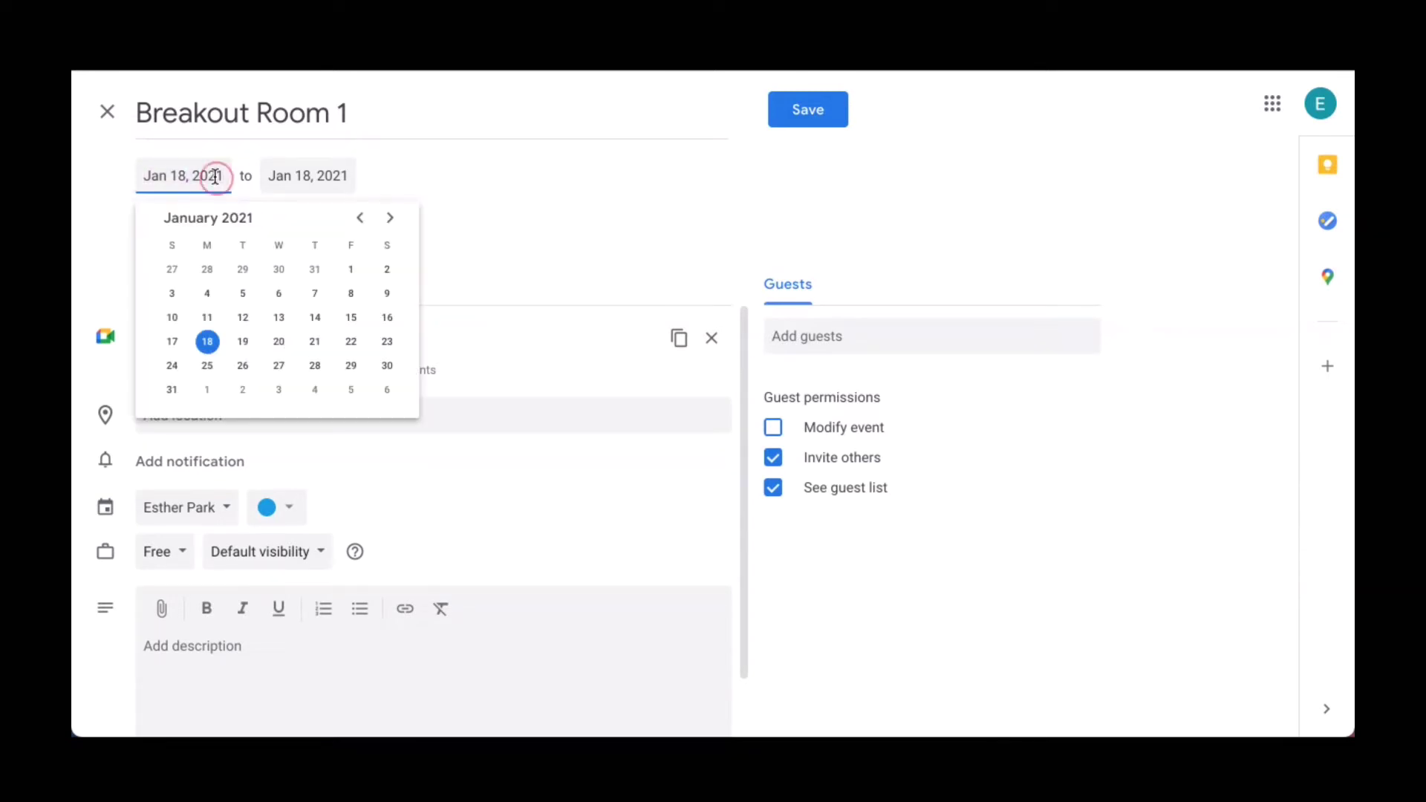
{"action": "left_click", "coordinate": [294, 174]}
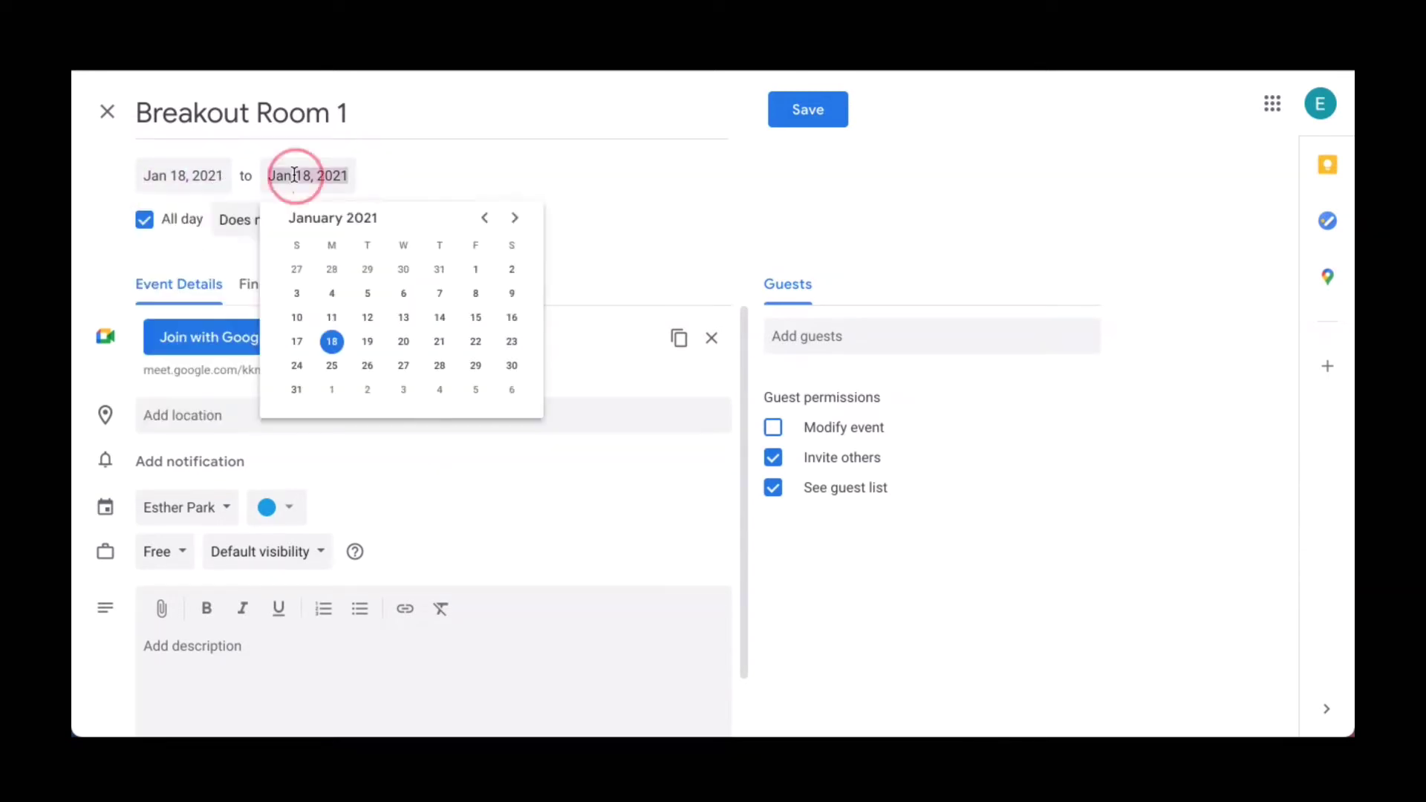
{"action": "left_click", "coordinate": [516, 218]}
{"action": "left_click", "coordinate": [515, 218]}
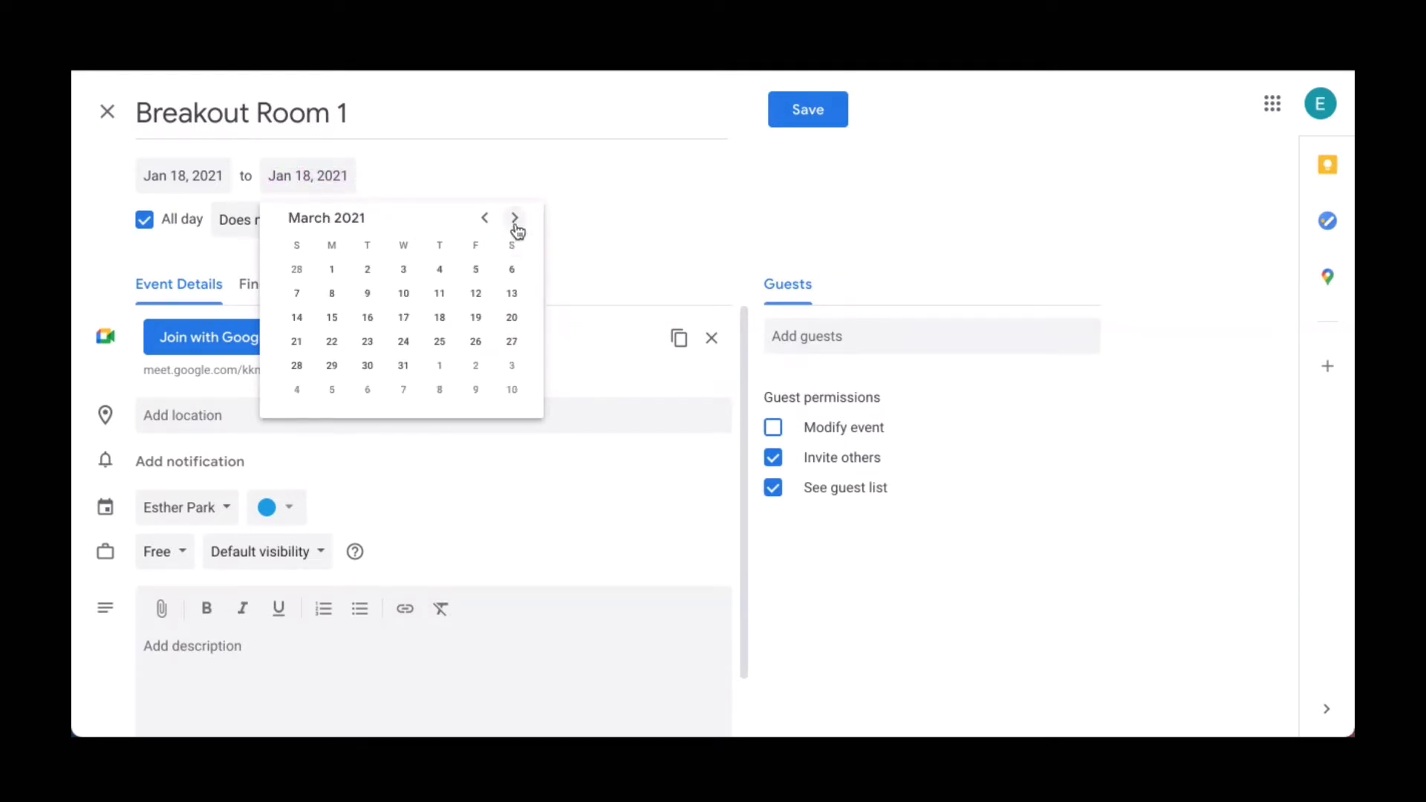
{"action": "left_click", "coordinate": [476, 341]}
{"action": "left_click", "coordinate": [586, 253]}
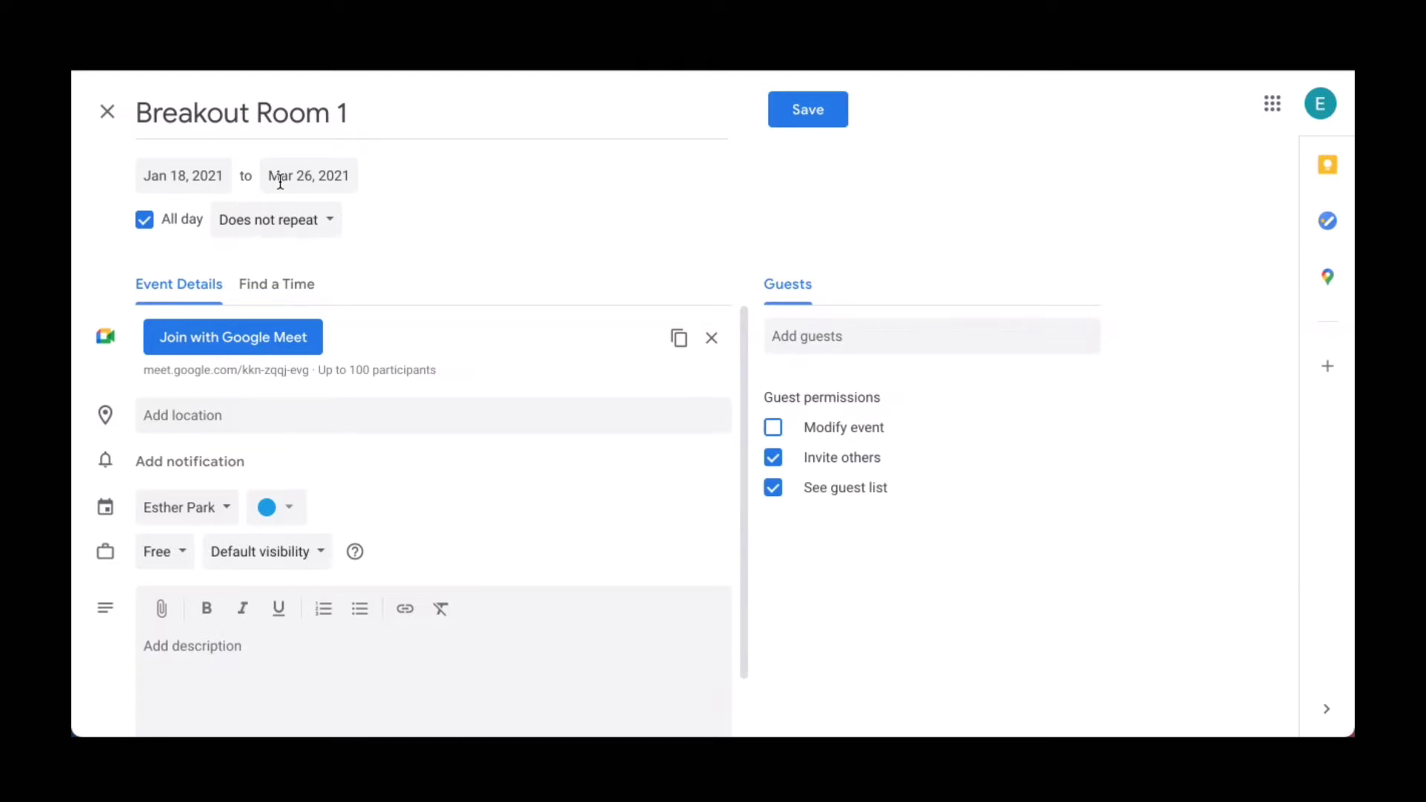
{"action": "left_click", "coordinate": [152, 227]}
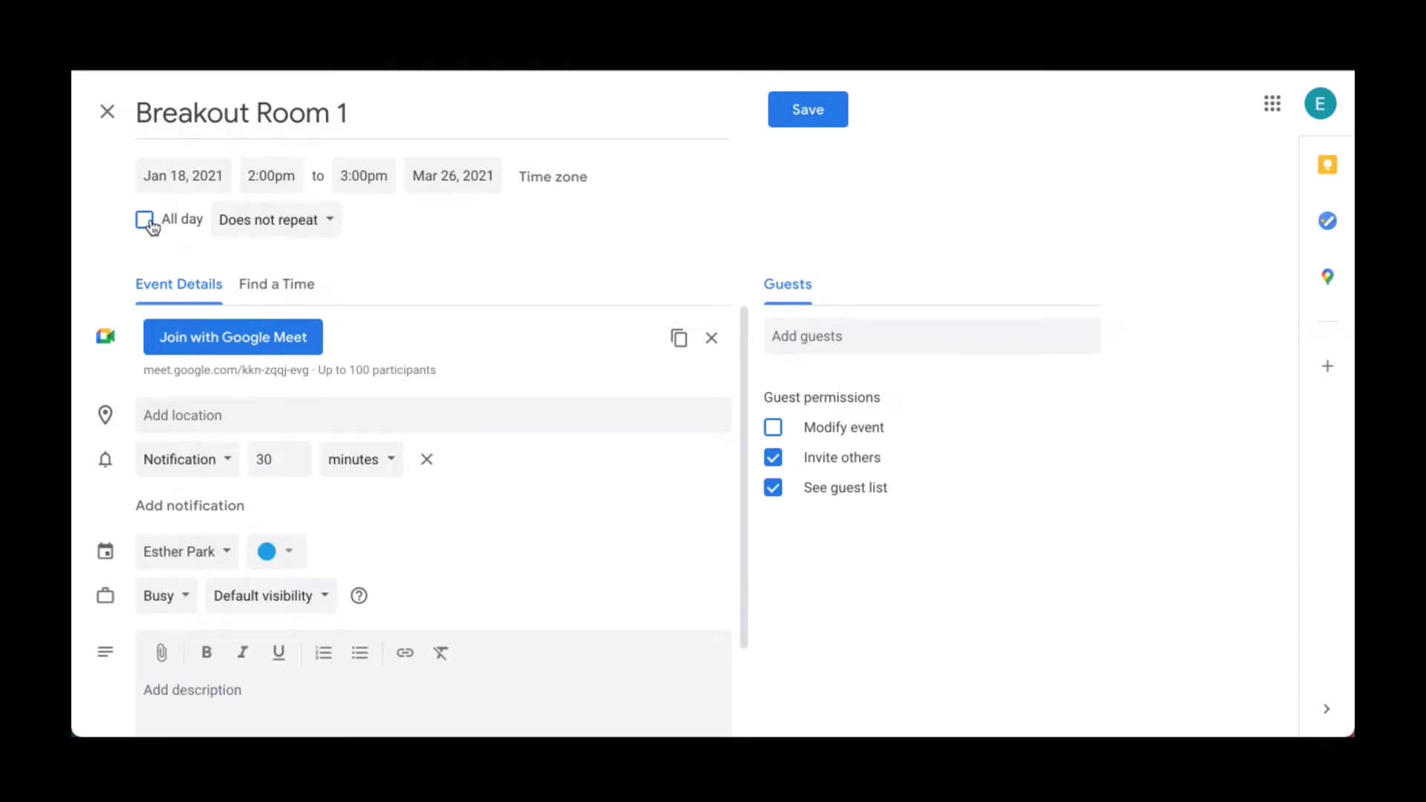
- Set the start time to 1:30pm and keep the end time at 2:30pm
{"action": "left_click", "coordinate": [272, 177]}
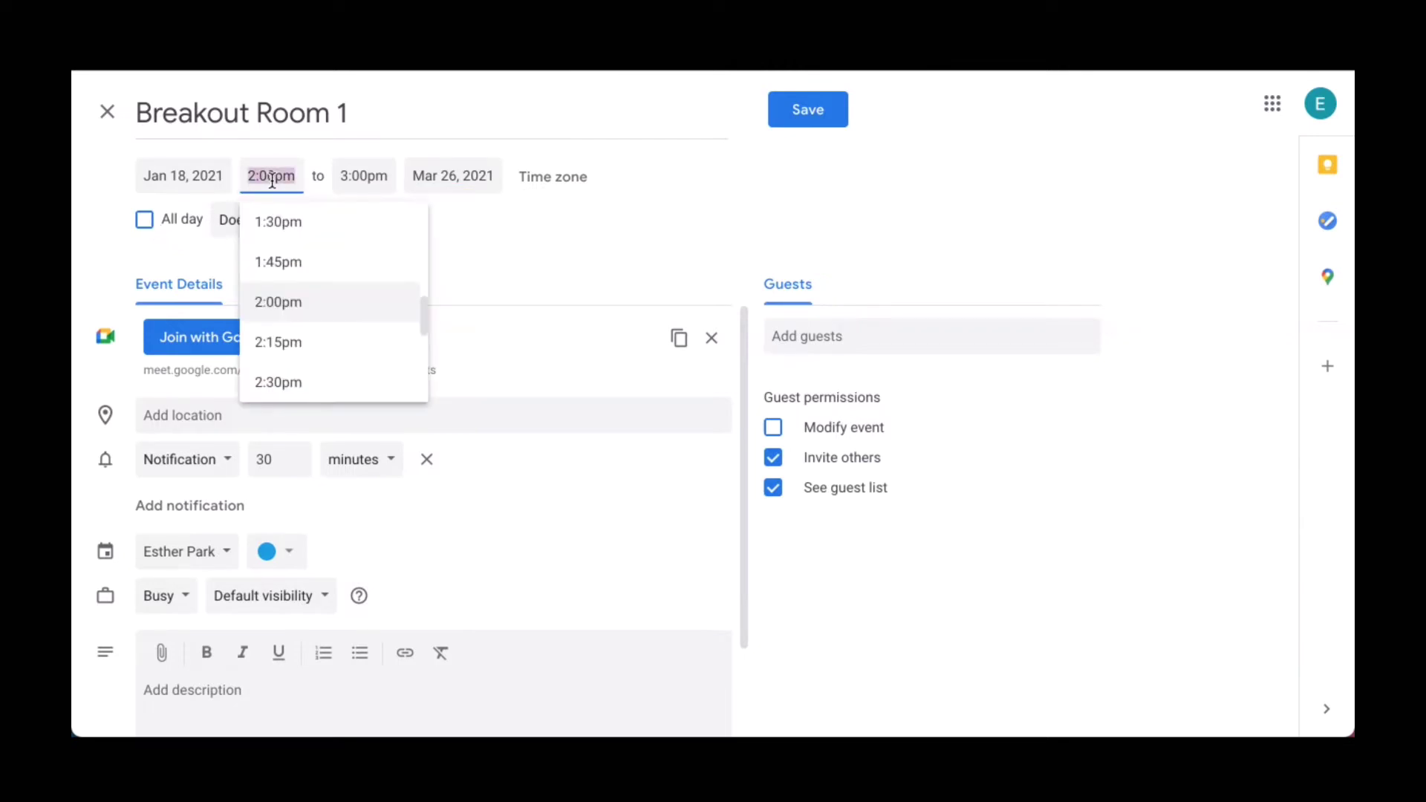
{"action": "left_click", "coordinate": [279, 222]}
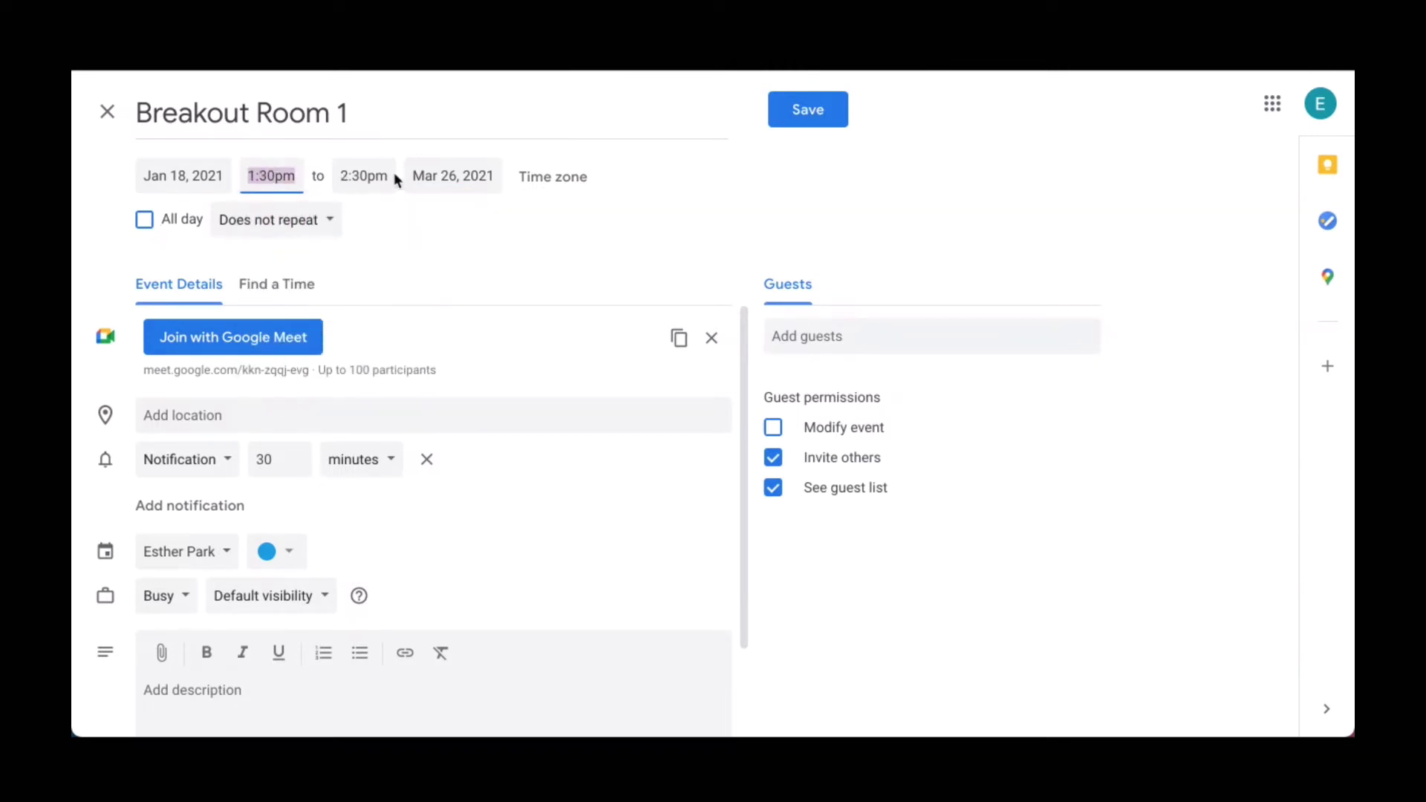
{"action": "left_click", "coordinate": [343, 176]}
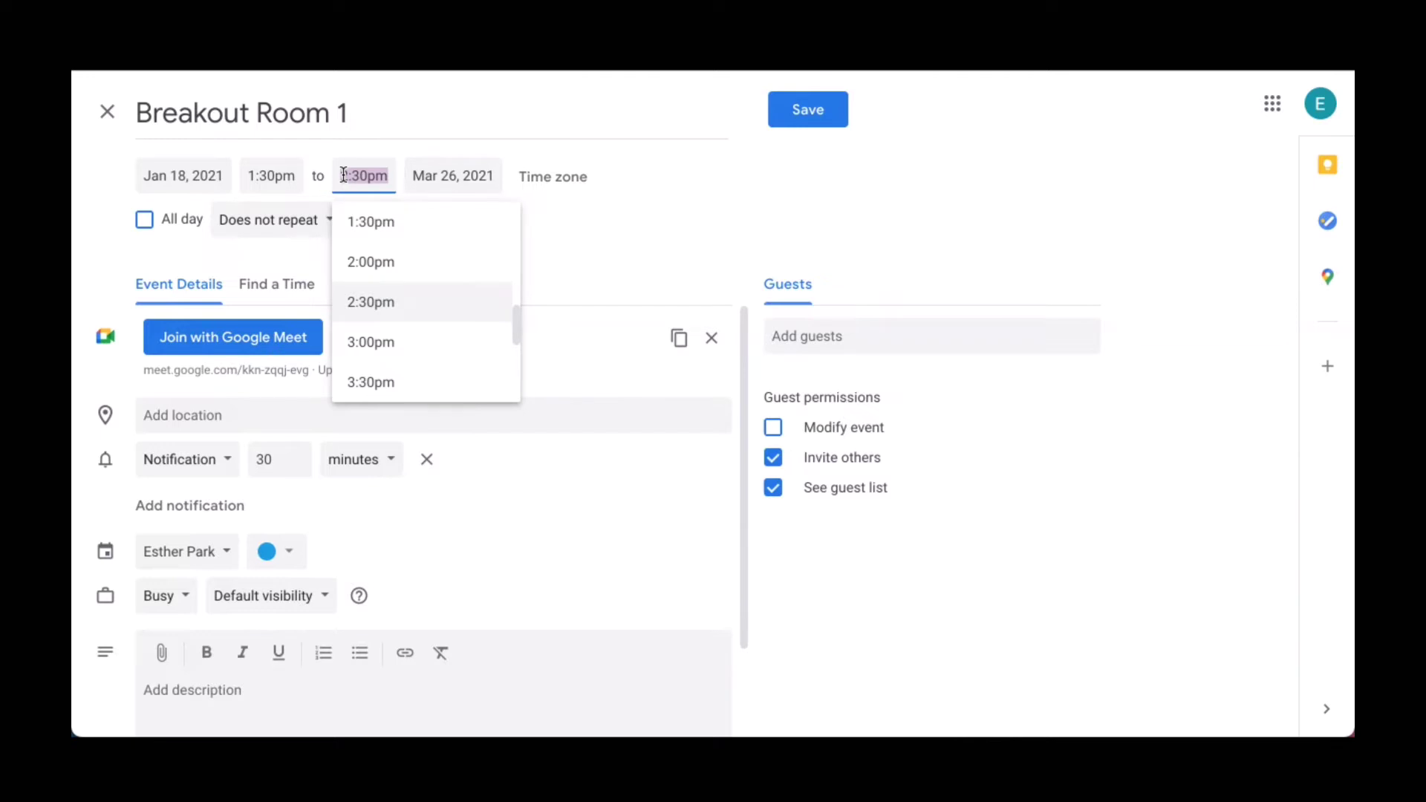
{"action": "left_click", "coordinate": [705, 156]}
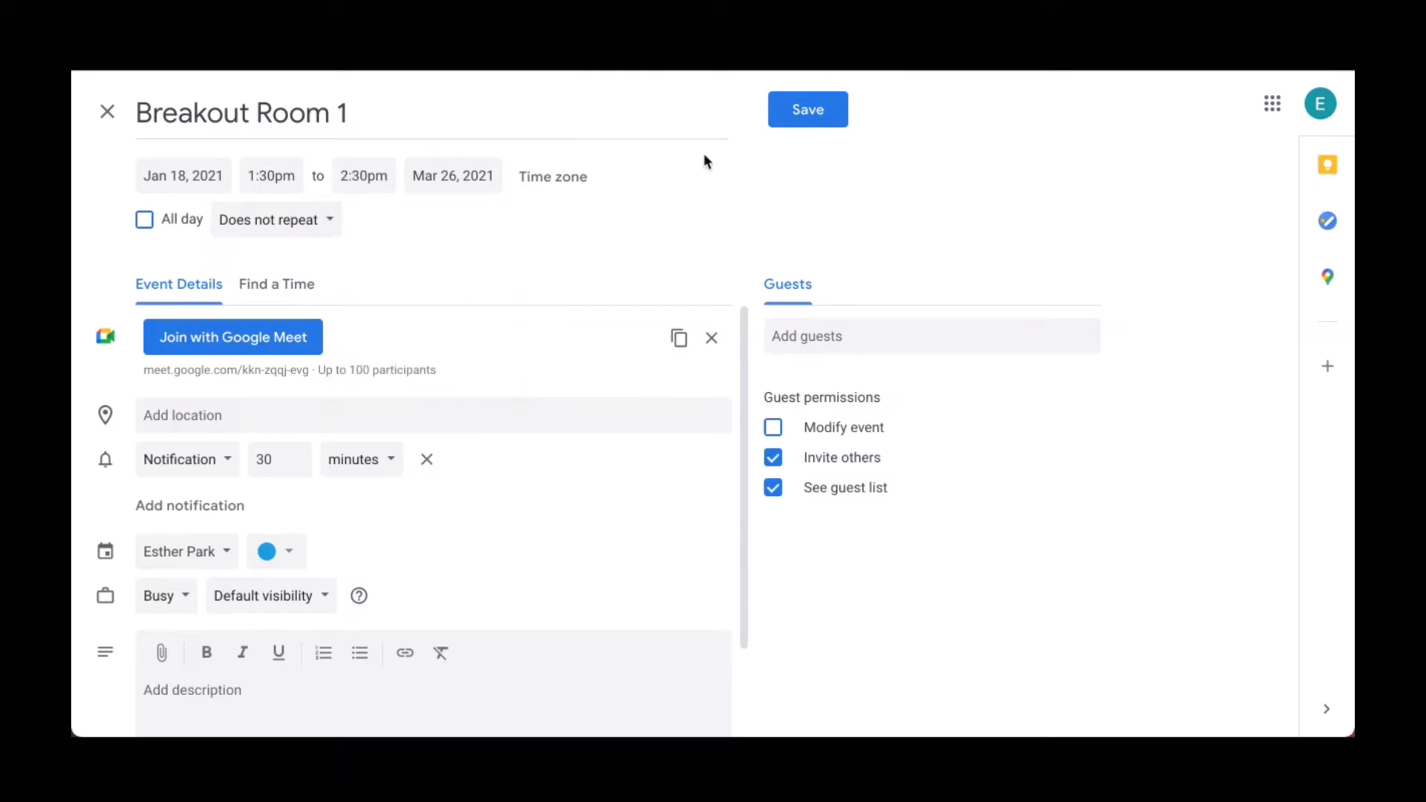
- Save Breakout Room 1 and check February and March to confirm it runs through Mar 26
{"action": "left_click", "coordinate": [811, 119]}
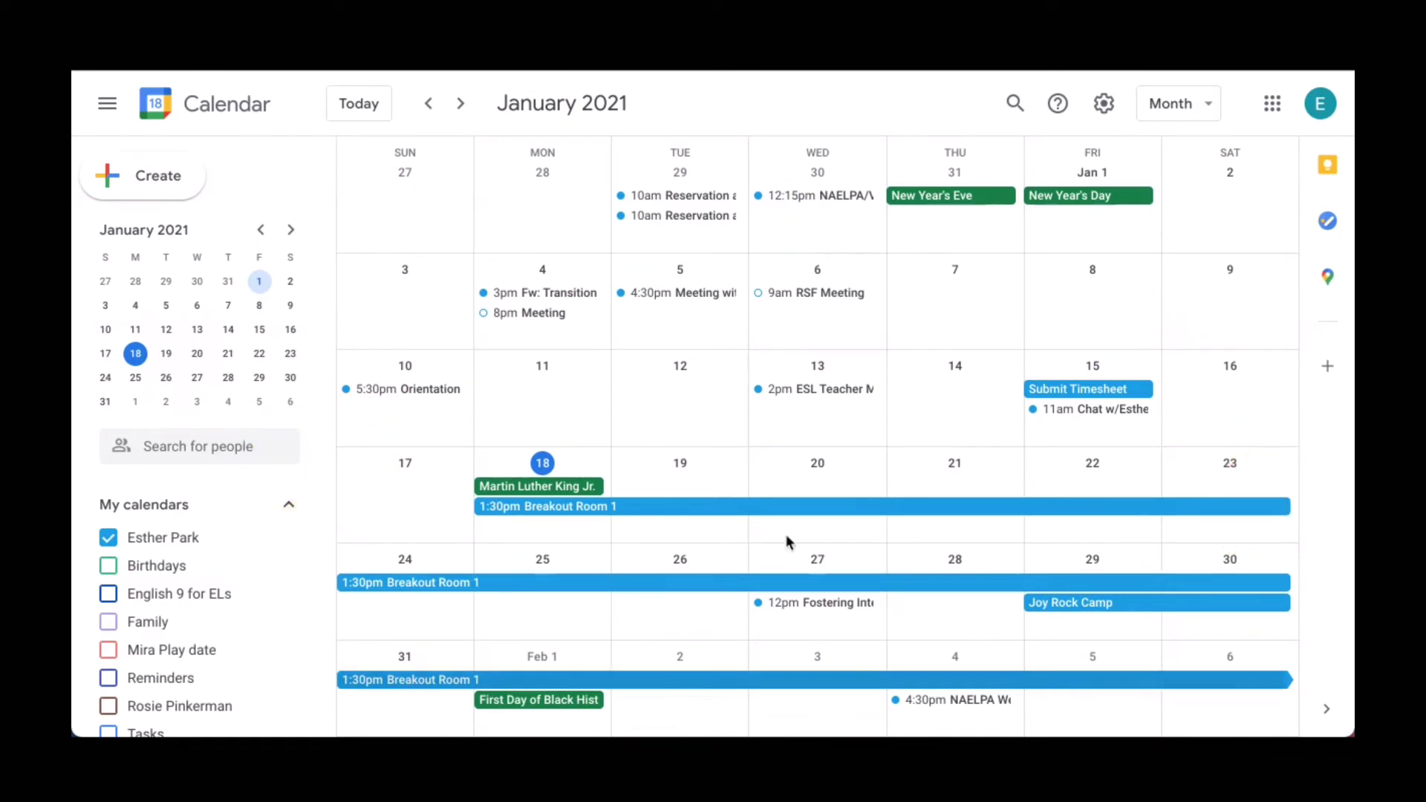
{"action": "left_click", "coordinate": [465, 104]}
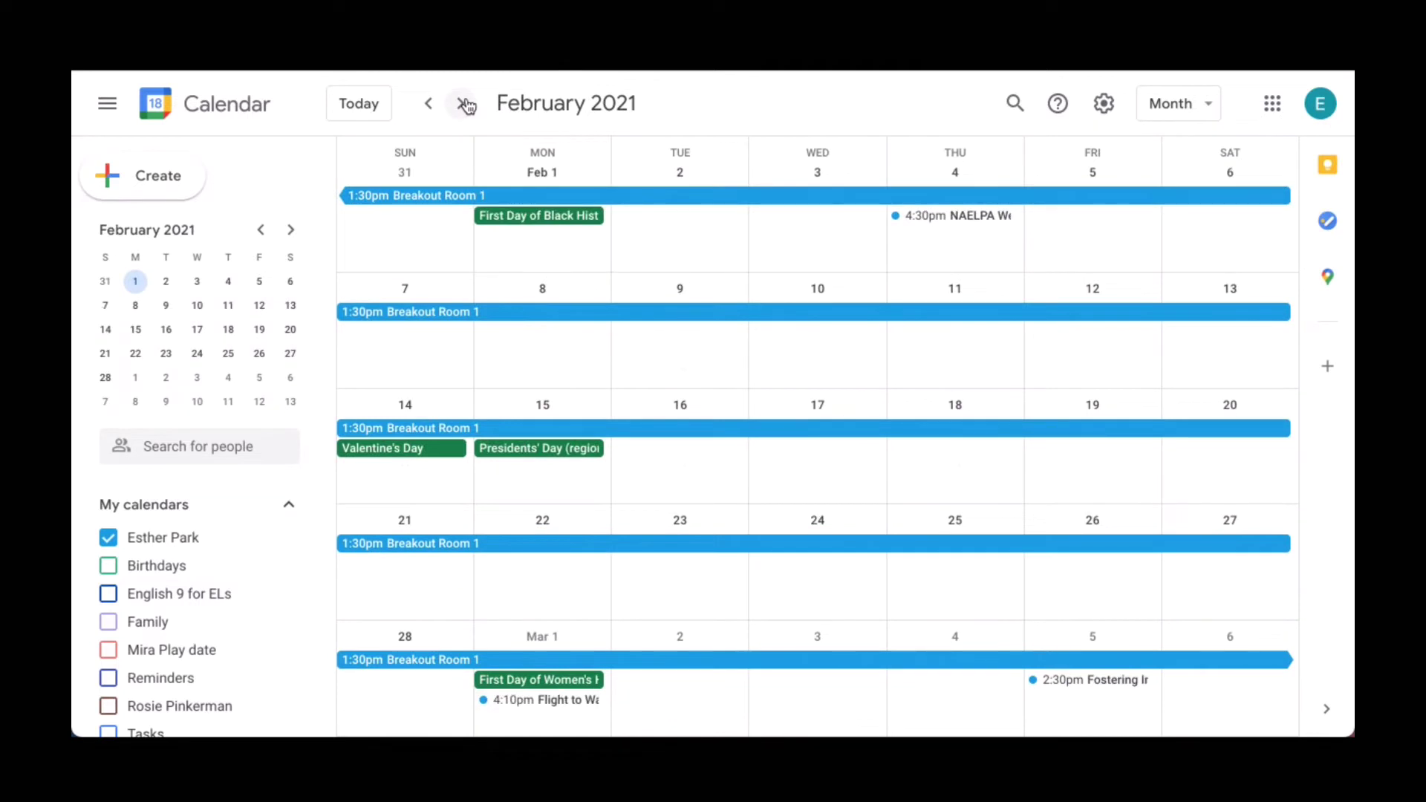
{"action": "left_click", "coordinate": [465, 104]}
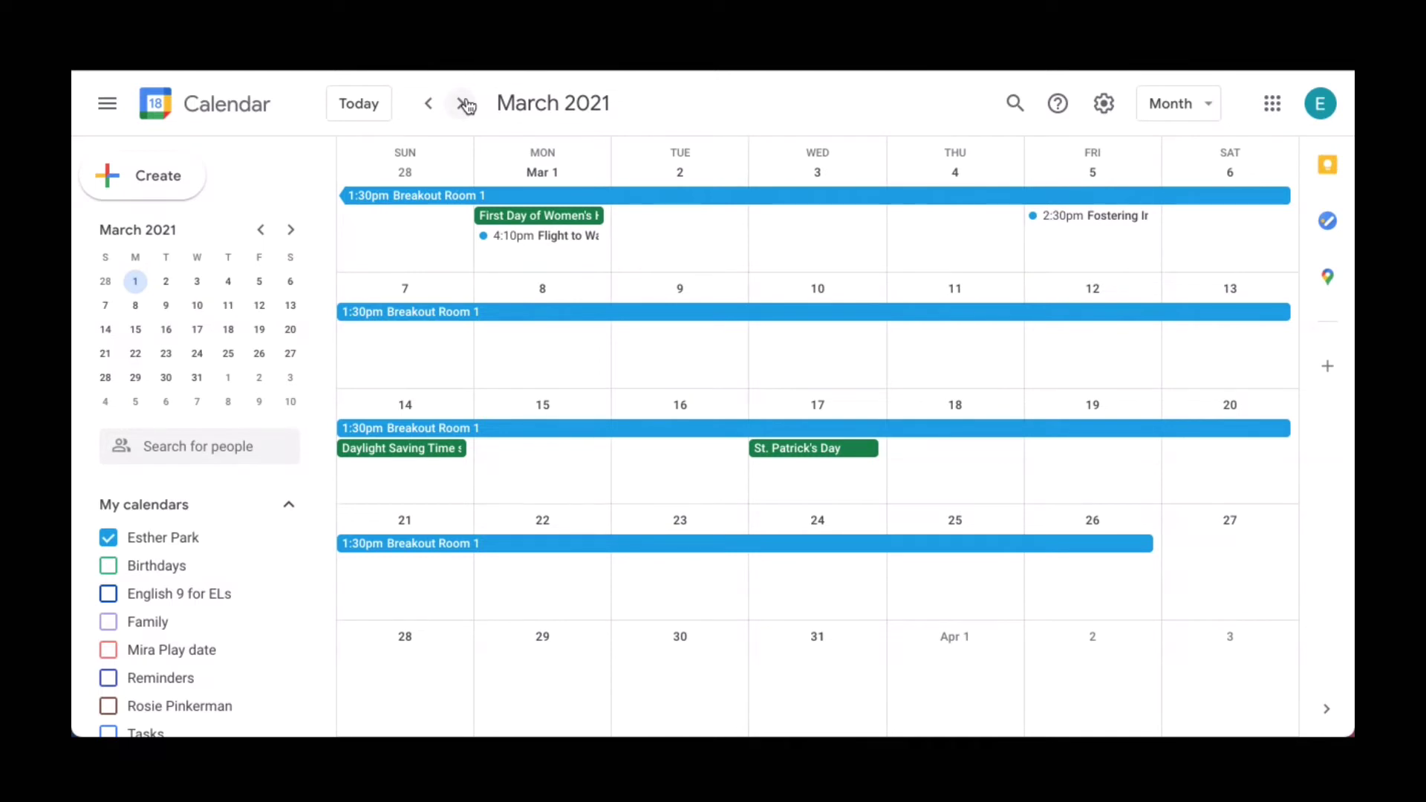
{"action": "left_click", "coordinate": [429, 103]}
{"action": "left_click", "coordinate": [428, 103]}
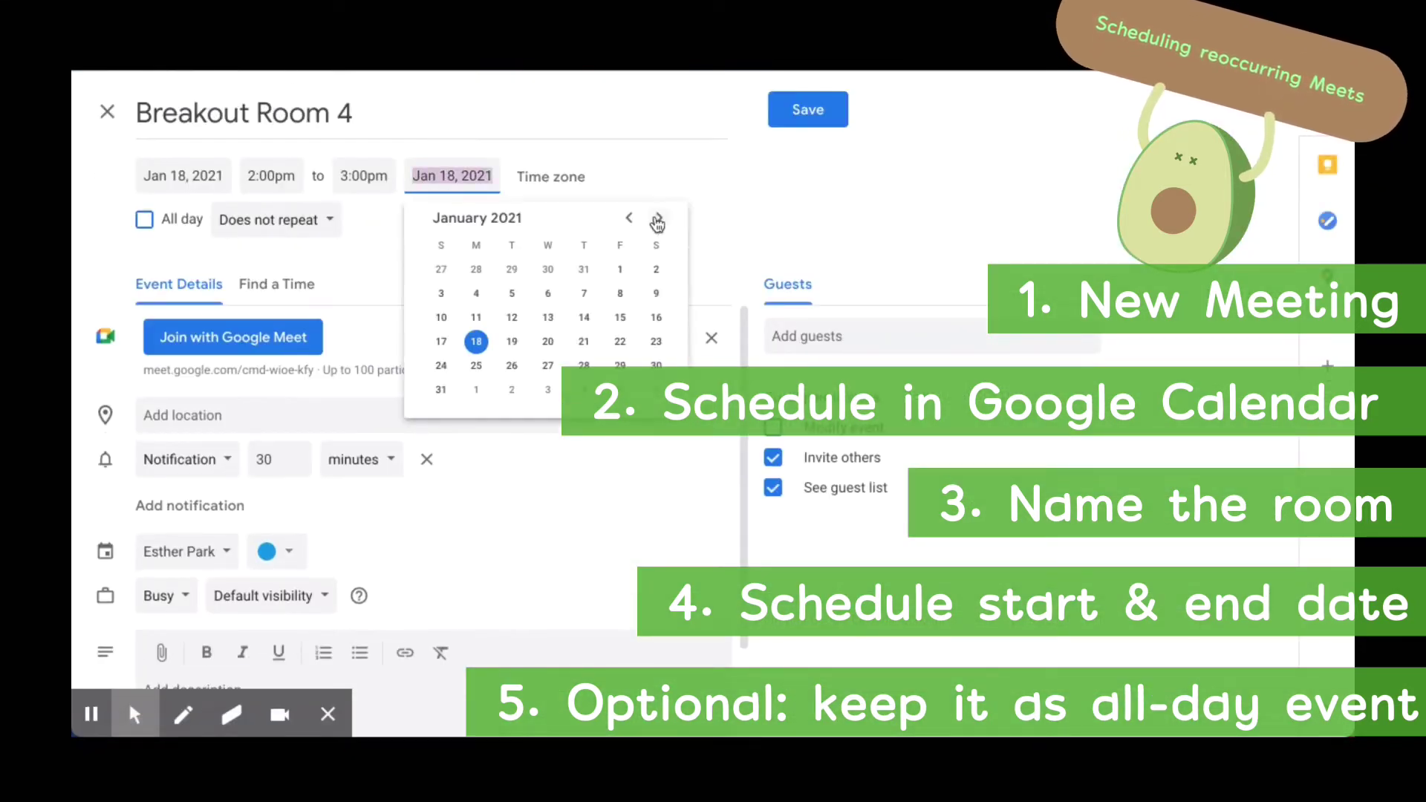
- Advance Breakout Room 4's end-date calendar to March for the Mar 26 end date
{"action": "left_click", "coordinate": [659, 219]}
{"action": "left_click", "coordinate": [659, 220]}
{"action": "left_click", "coordinate": [619, 334]}
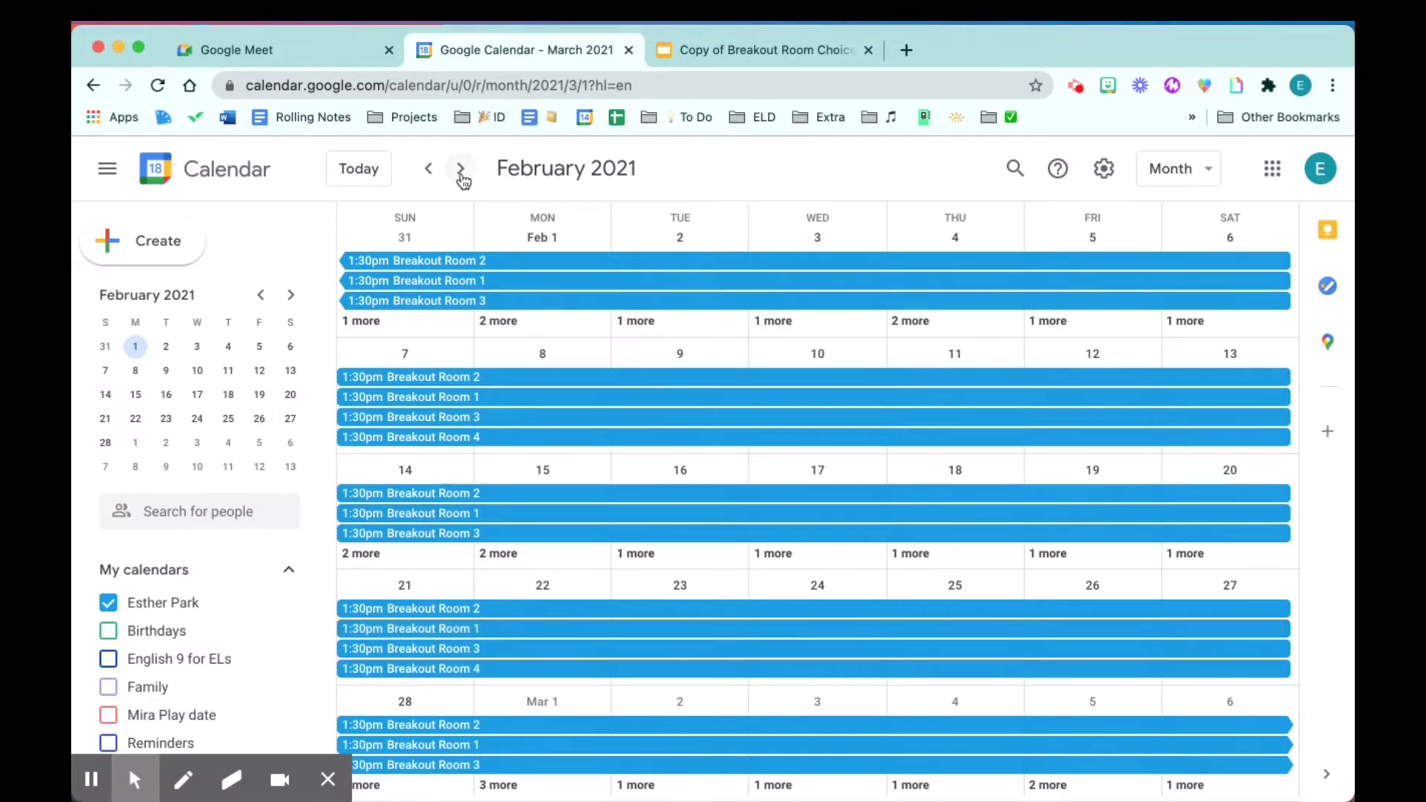
- Confirm the rooms end in March, then list all events on Sunday, Jan 31
{"action": "left_click", "coordinate": [461, 169]}
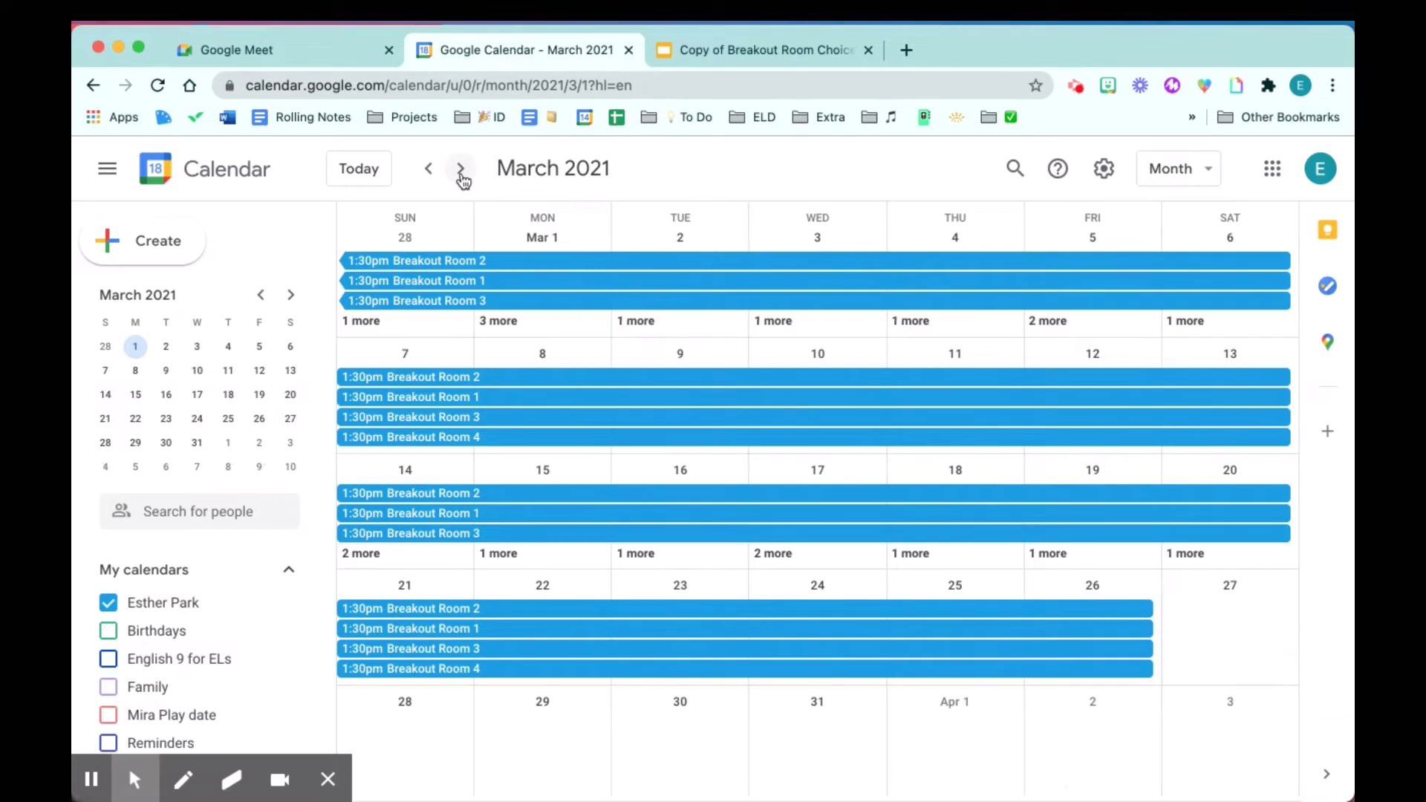
{"action": "left_click", "coordinate": [429, 170]}
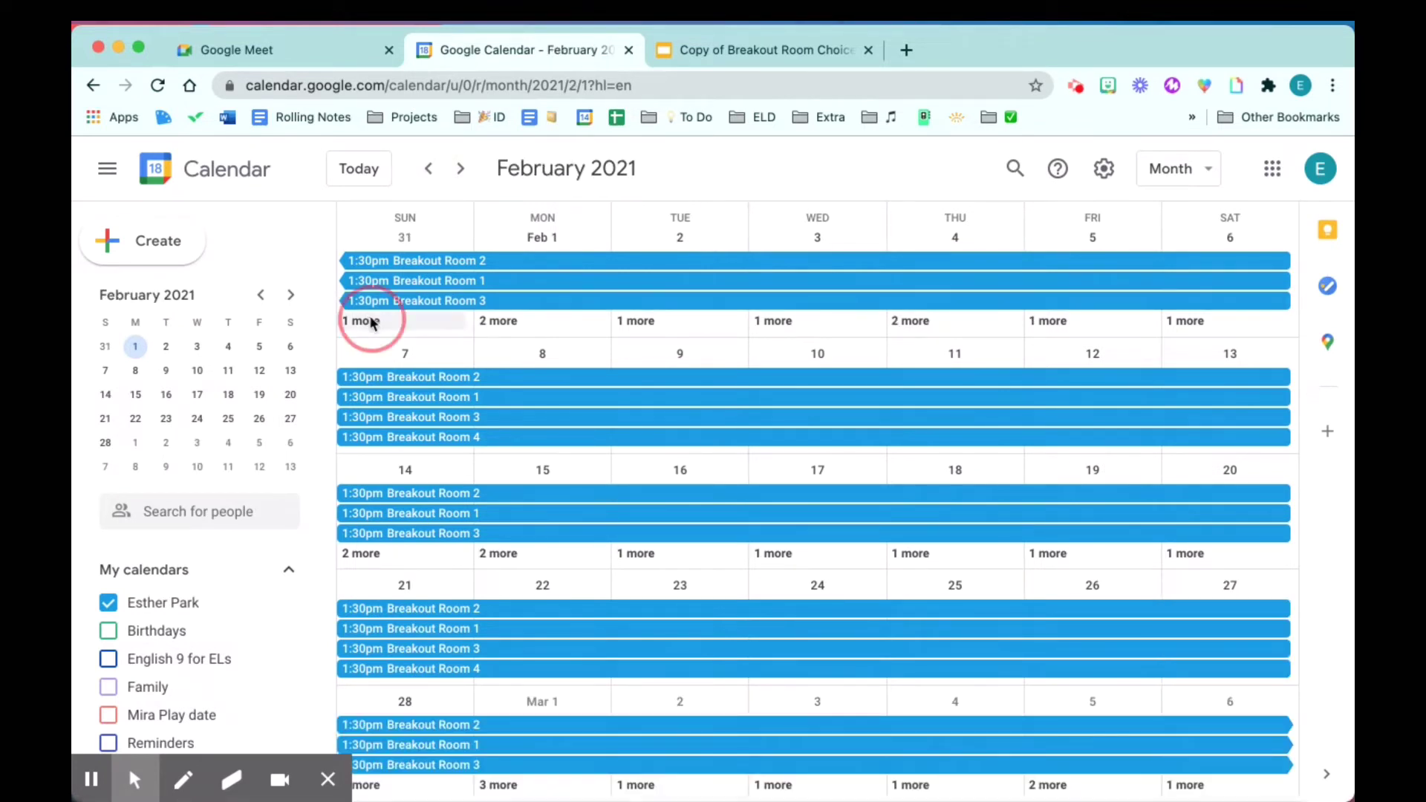
{"action": "left_click", "coordinate": [371, 321]}
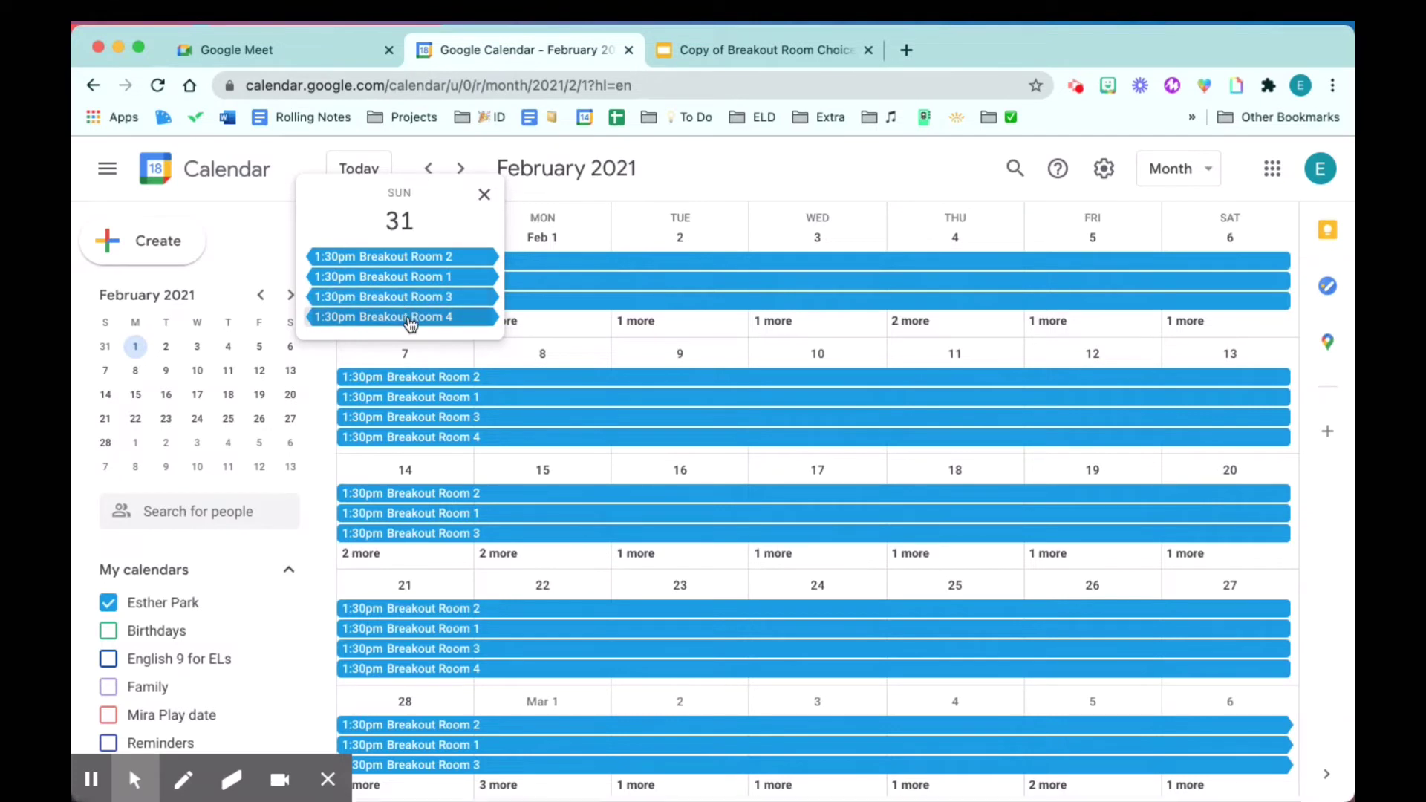
- Open Breakout Room 1's details and copy its meet.google.com conference link
{"action": "left_click", "coordinate": [411, 277]}
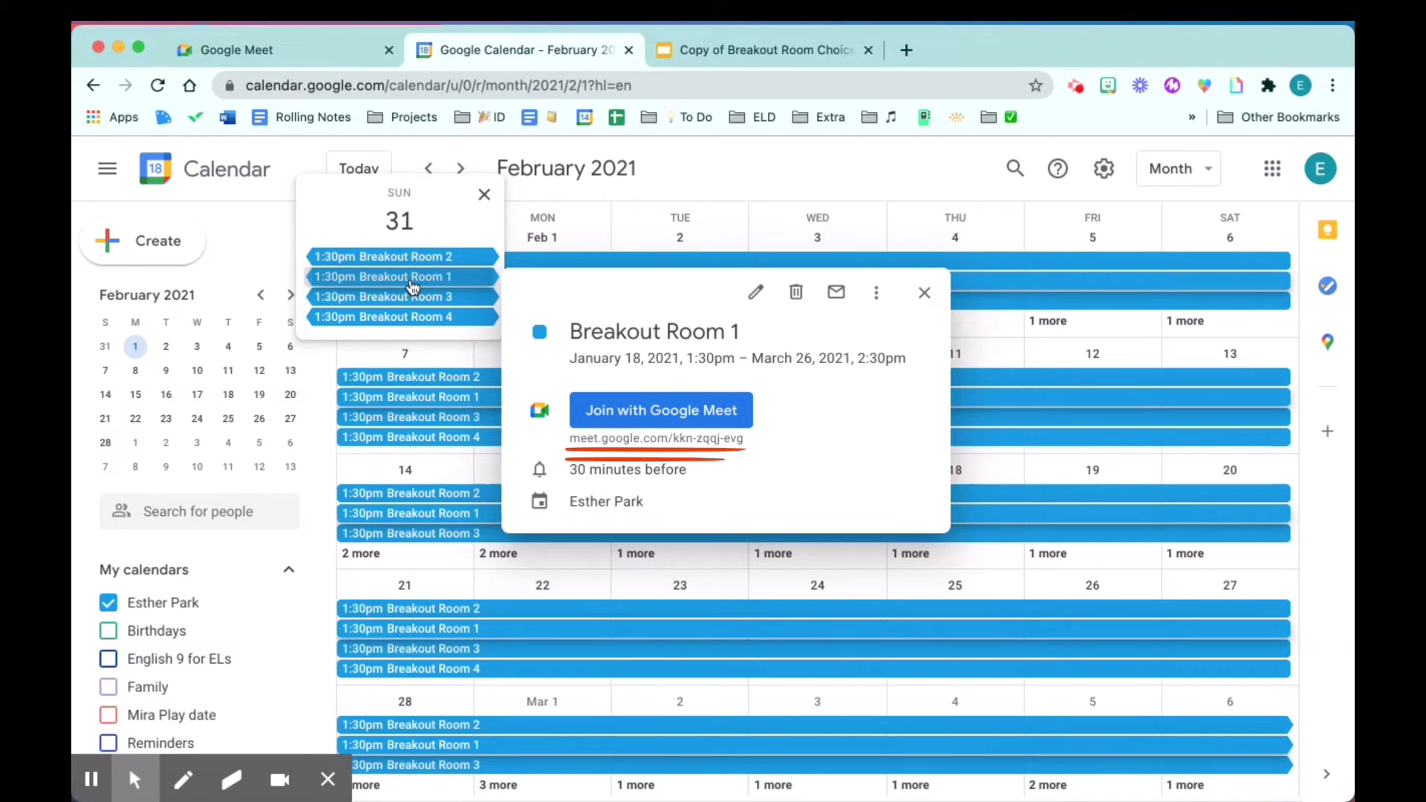
{"action": "left_click_drag", "start_coordinate": [742, 439], "coordinate": [559, 450]}
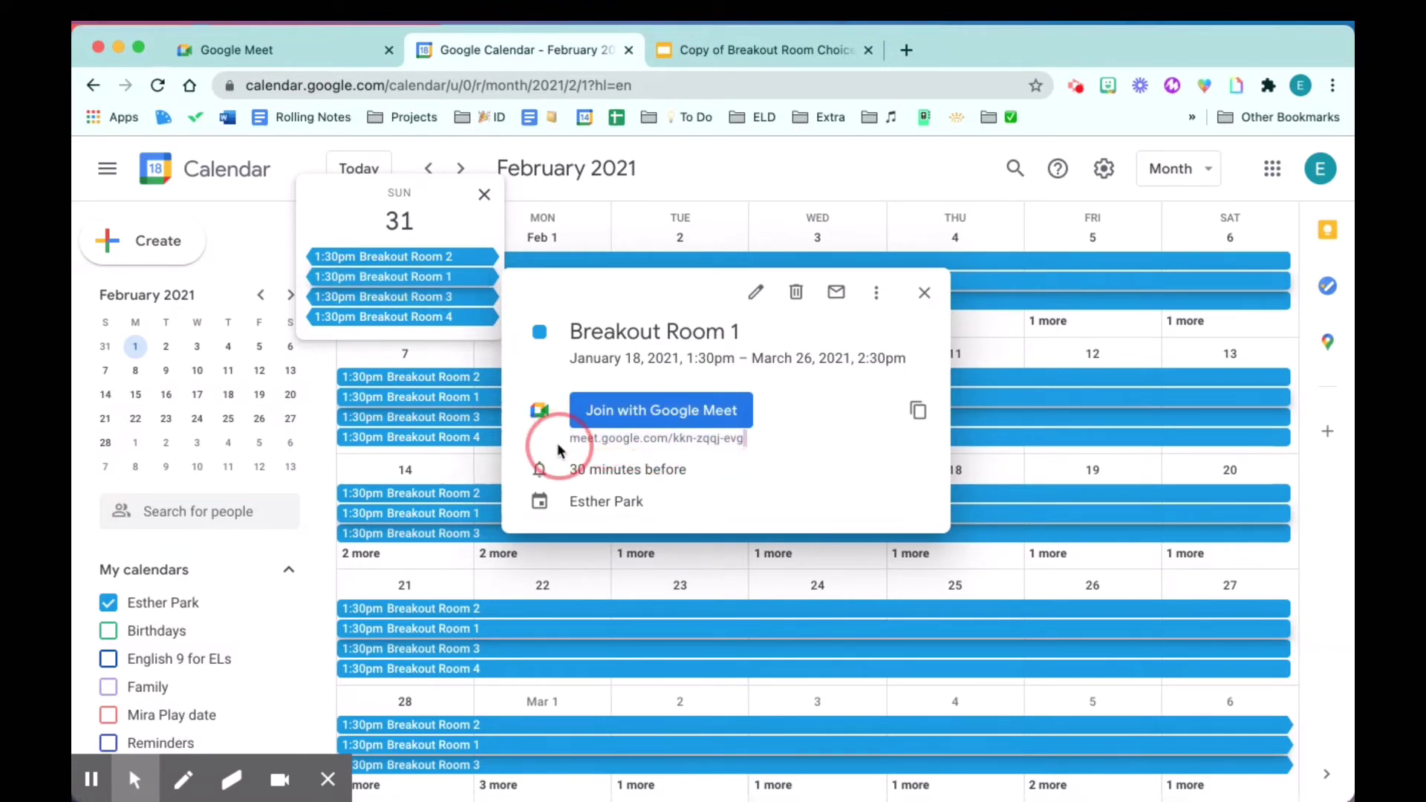
{"action": "left_click", "coordinate": [918, 413]}
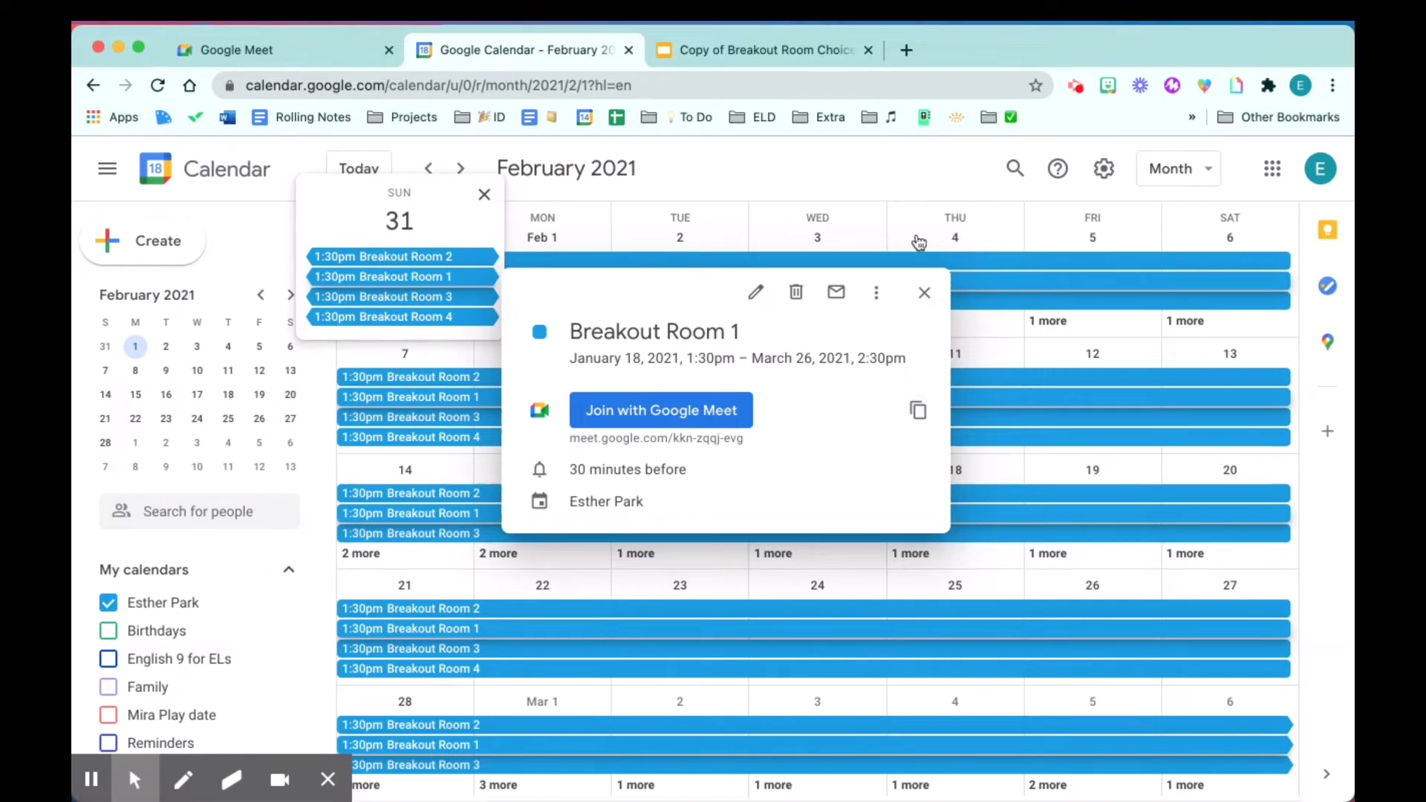
- Link the blue Teacher Help Room door on the slide to the copied Breakout Room 1 Meet URL
{"action": "left_click", "coordinate": [789, 52]}
{"action": "left_click", "coordinate": [530, 479]}
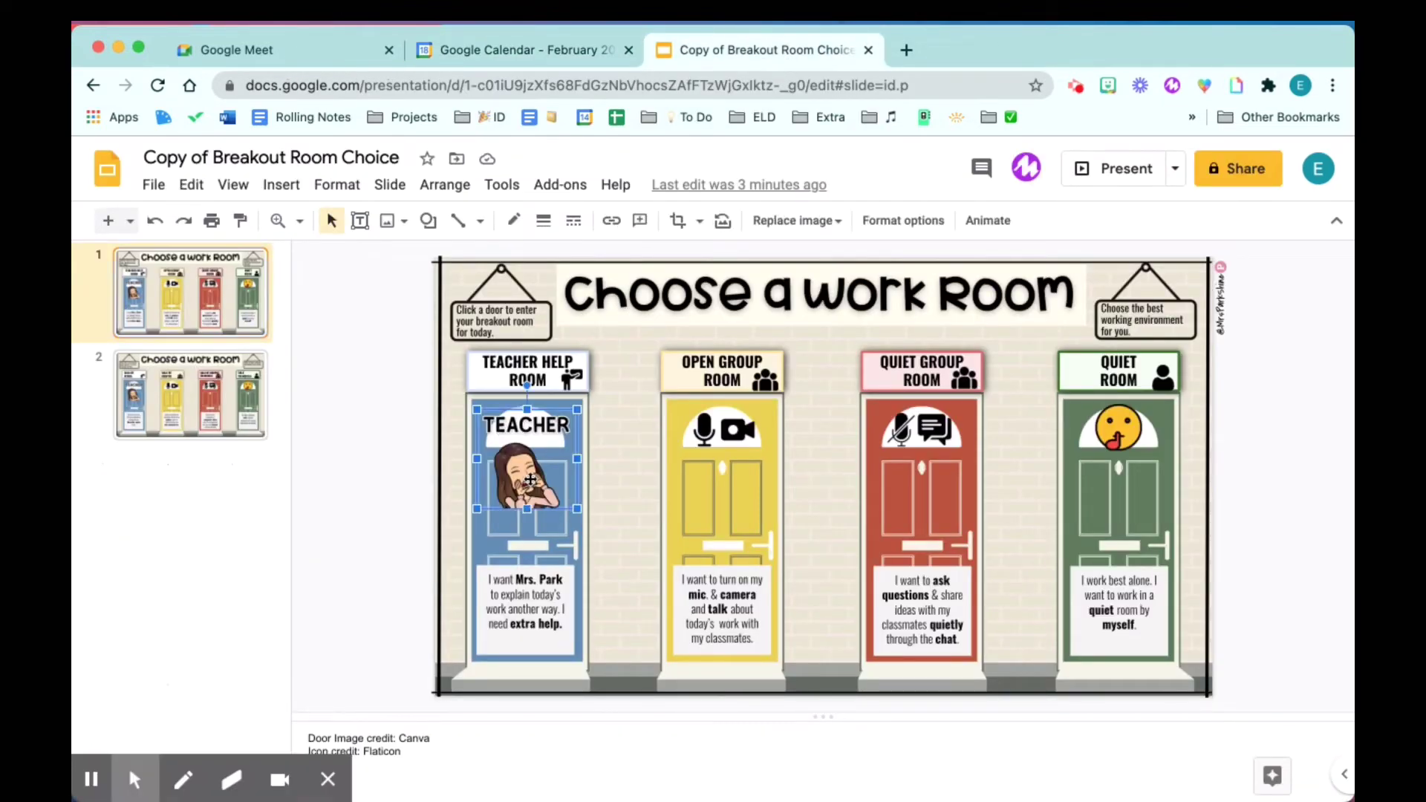
{"action": "left_click", "coordinate": [524, 551]}
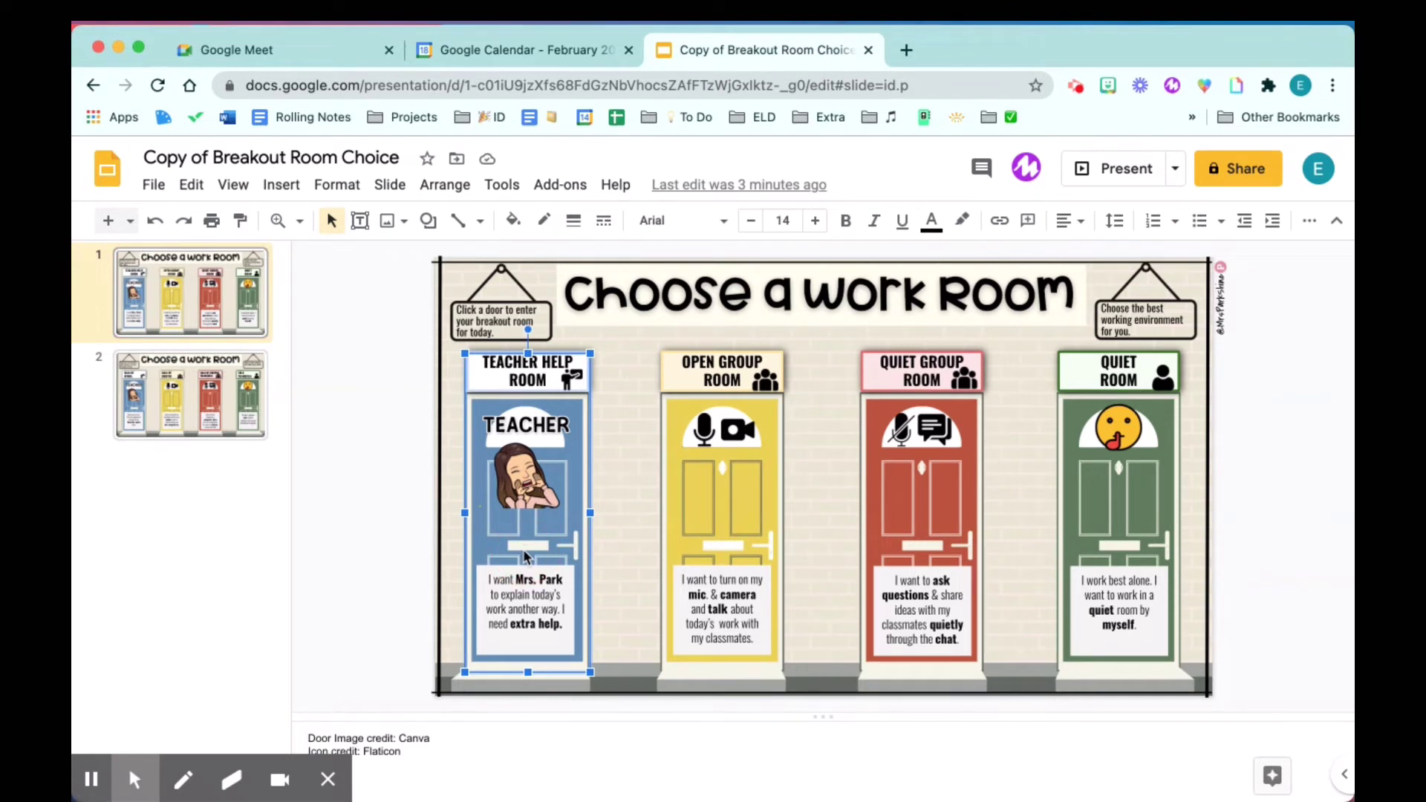
{"action": "right_click", "coordinate": [523, 549]}
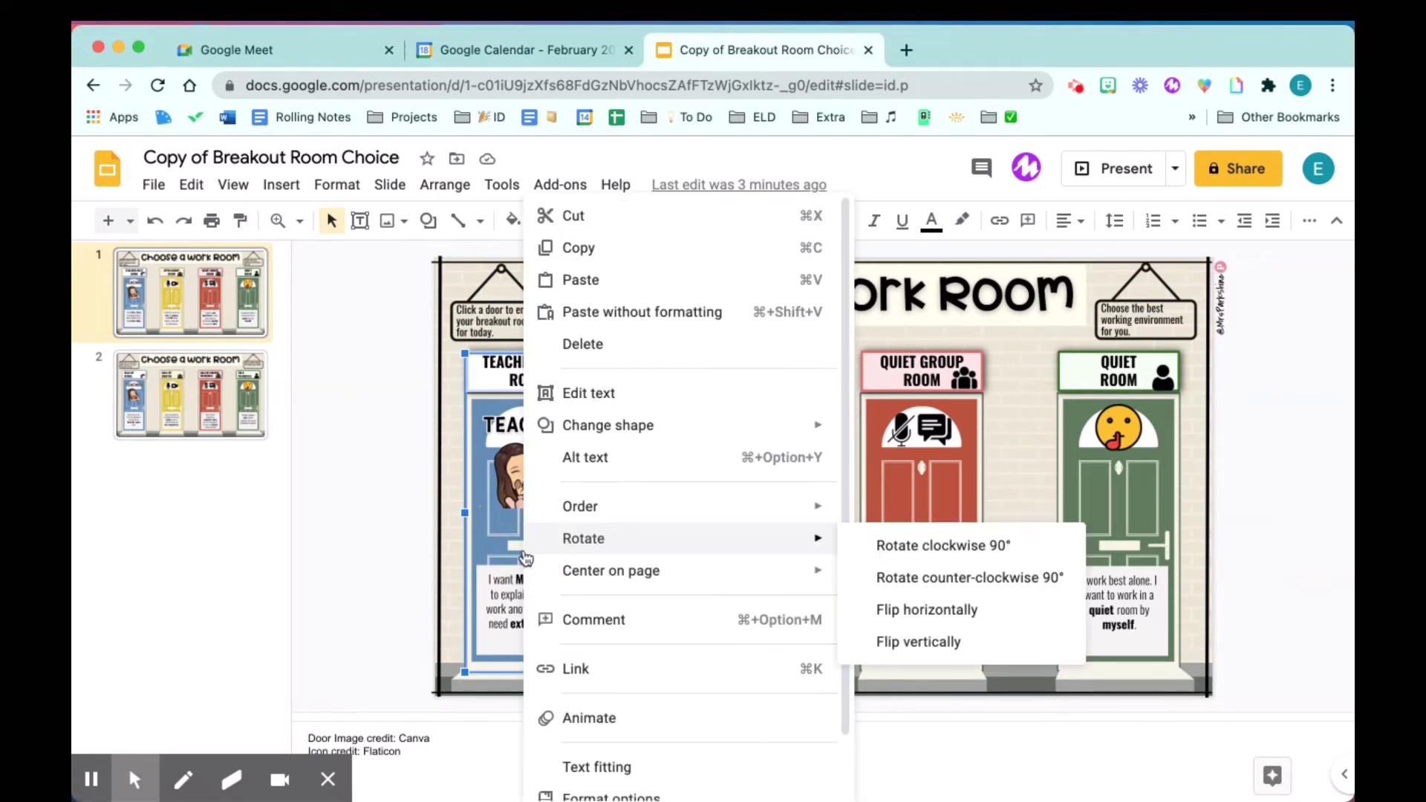
{"action": "left_click", "coordinate": [572, 668]}
{"action": "key", "text": "super+v"}
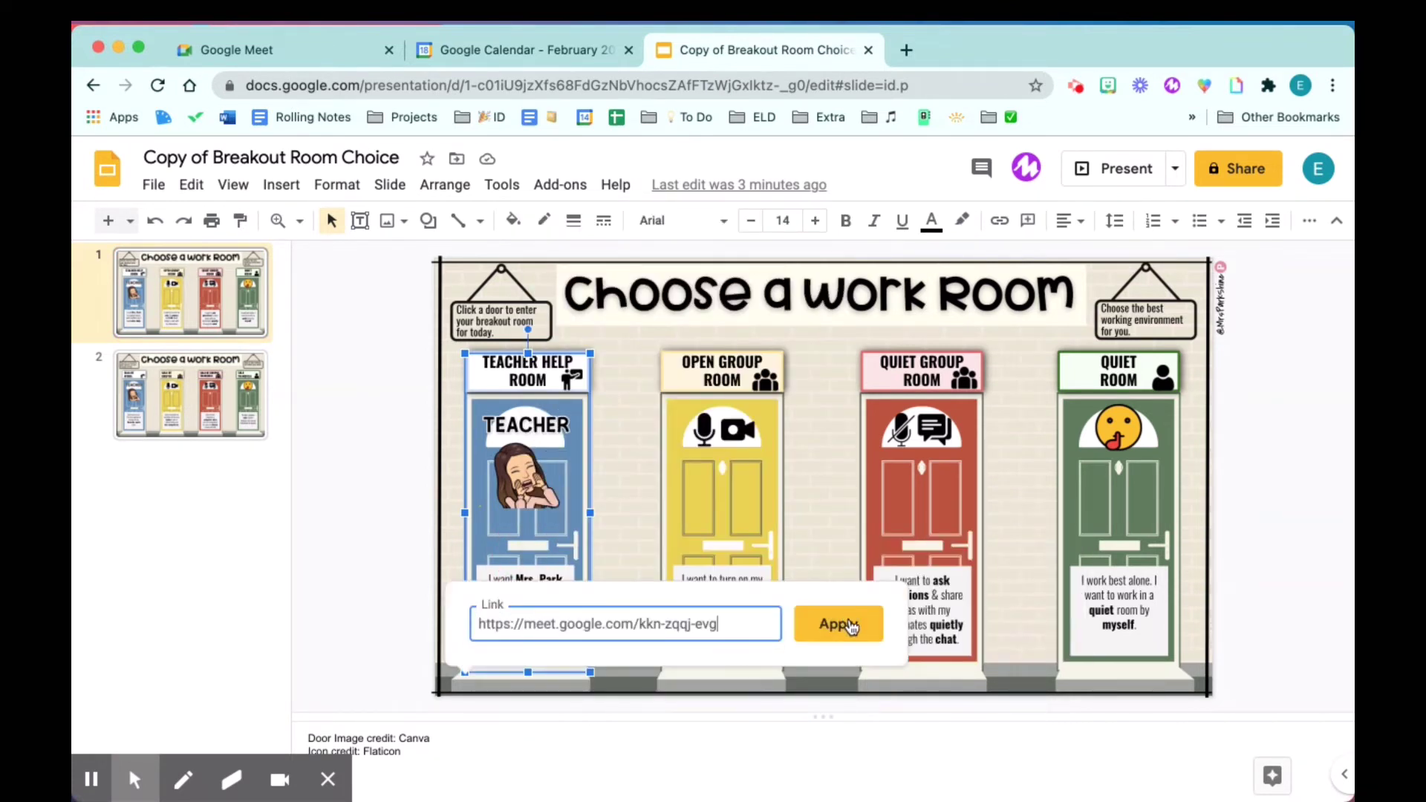
{"action": "left_click", "coordinate": [838, 624]}
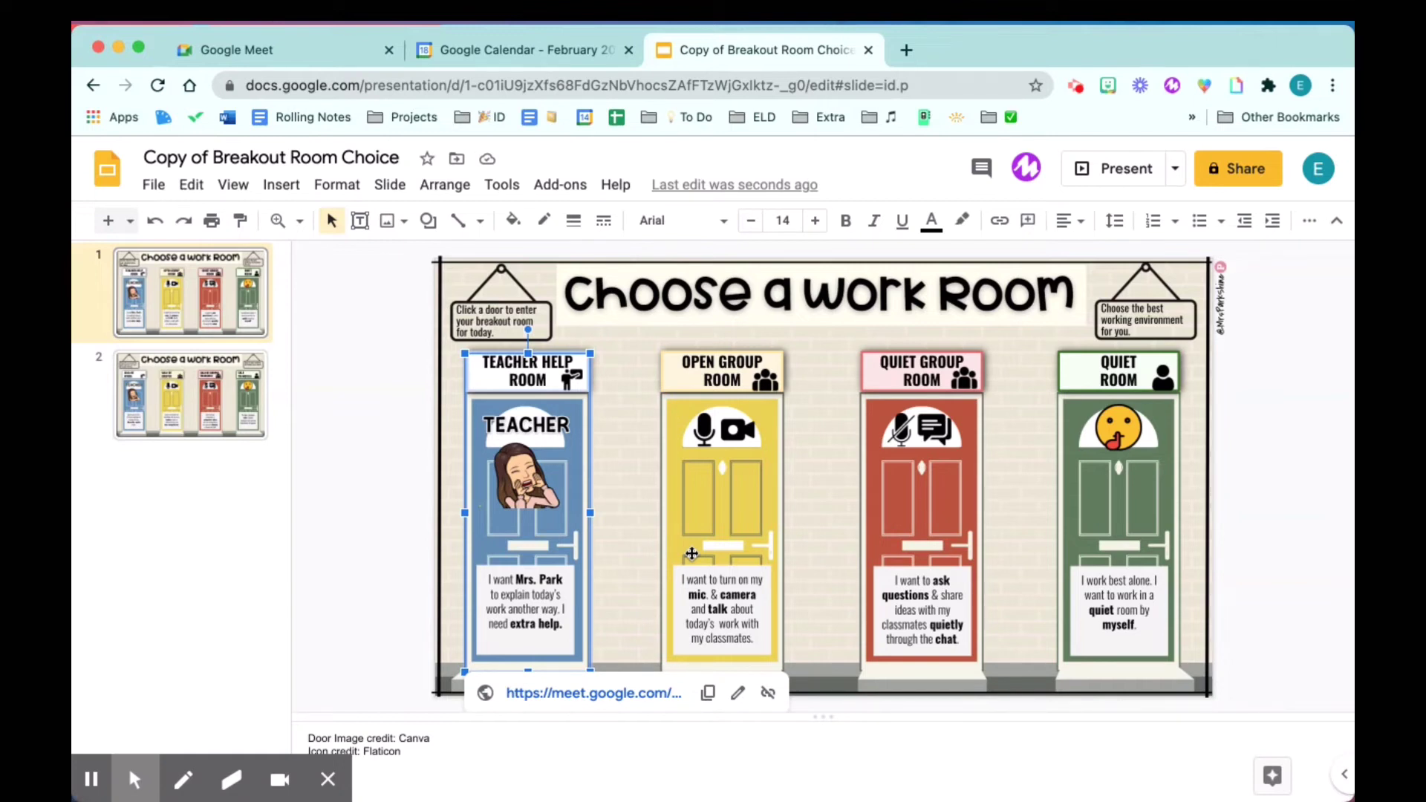
{"action": "left_click", "coordinate": [635, 568]}
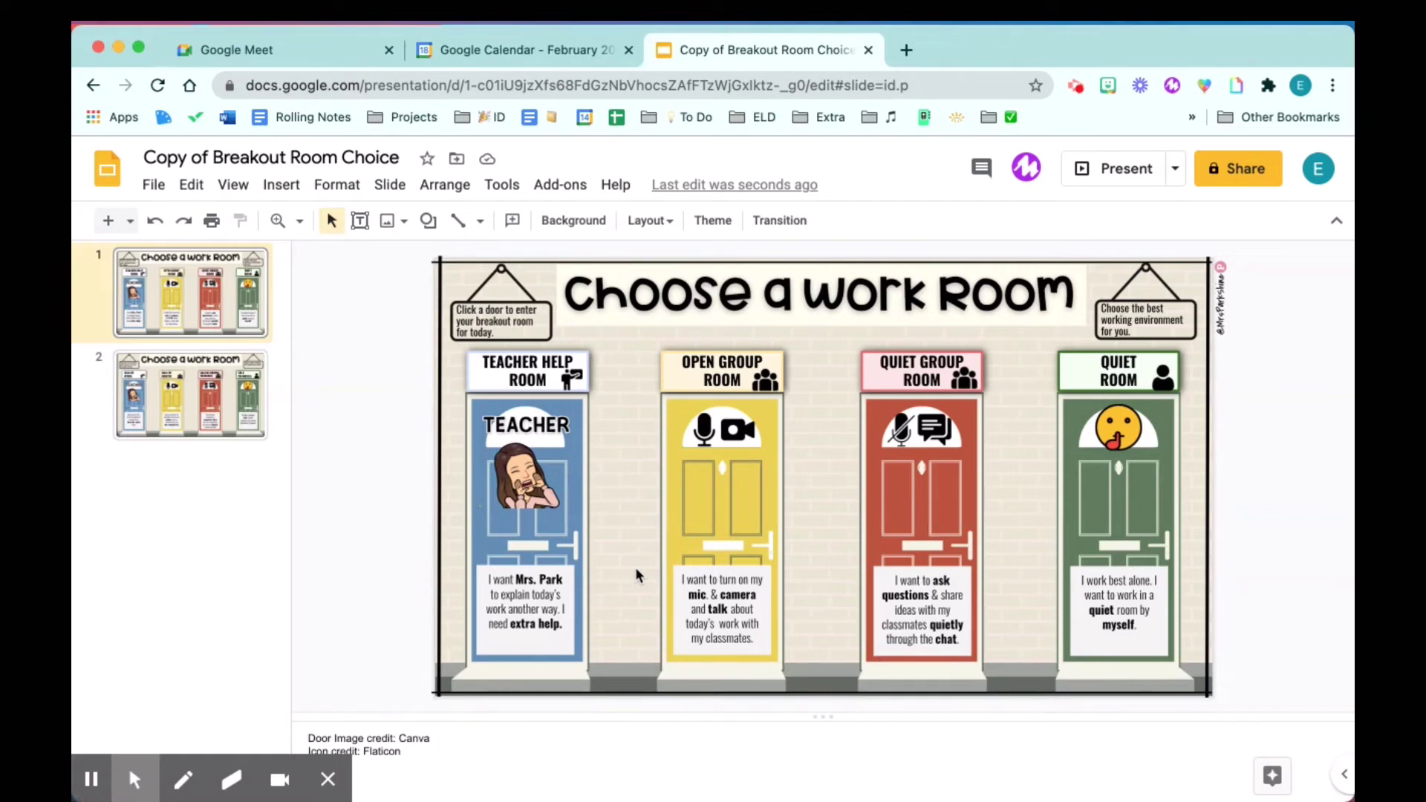
- Copy the remaining Breakout Room Meet links from Calendar and attach them to the other doors
{"action": "left_click", "coordinate": [520, 50]}
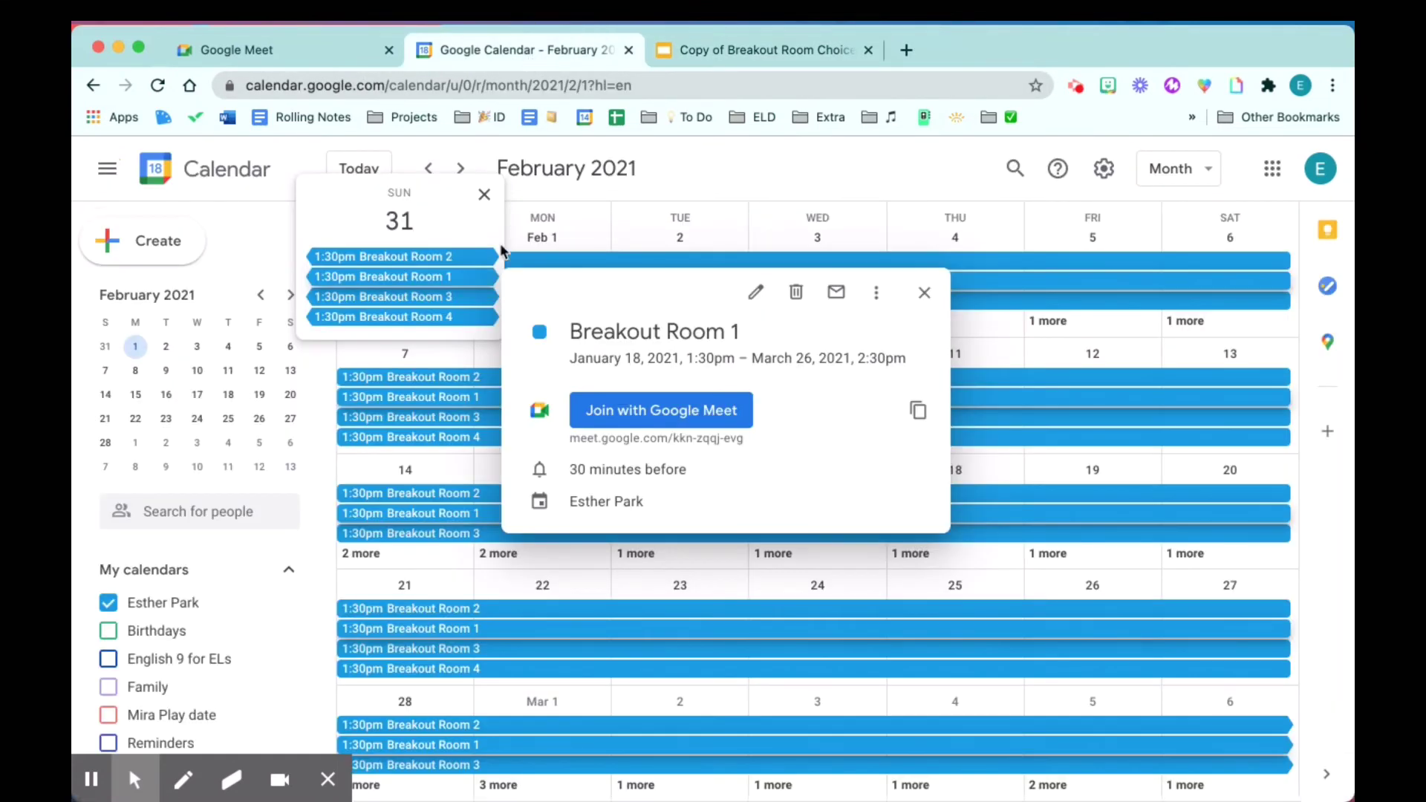
{"action": "left_click", "coordinate": [394, 256]}
{"action": "left_click", "coordinate": [918, 390]}
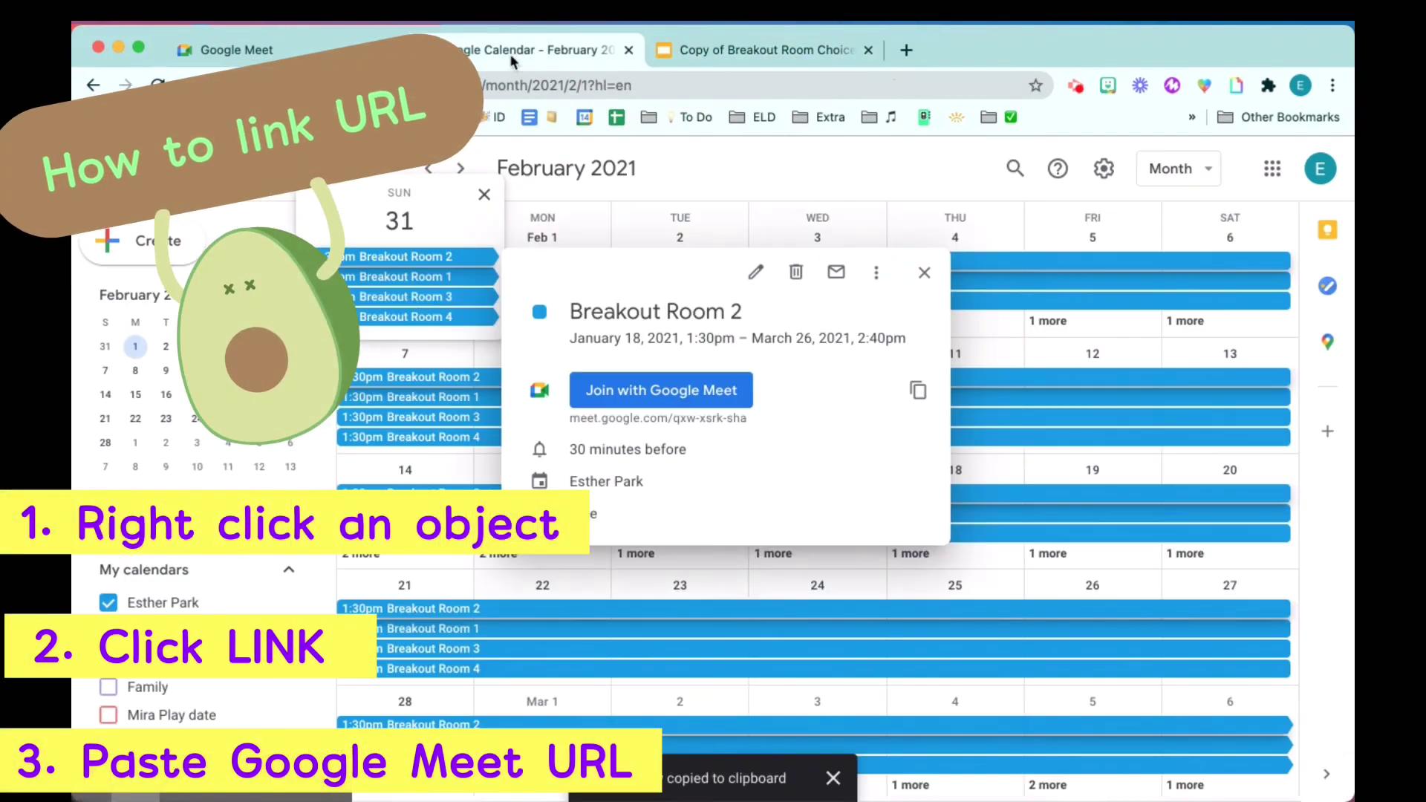
{"action": "left_click", "coordinate": [468, 297]}
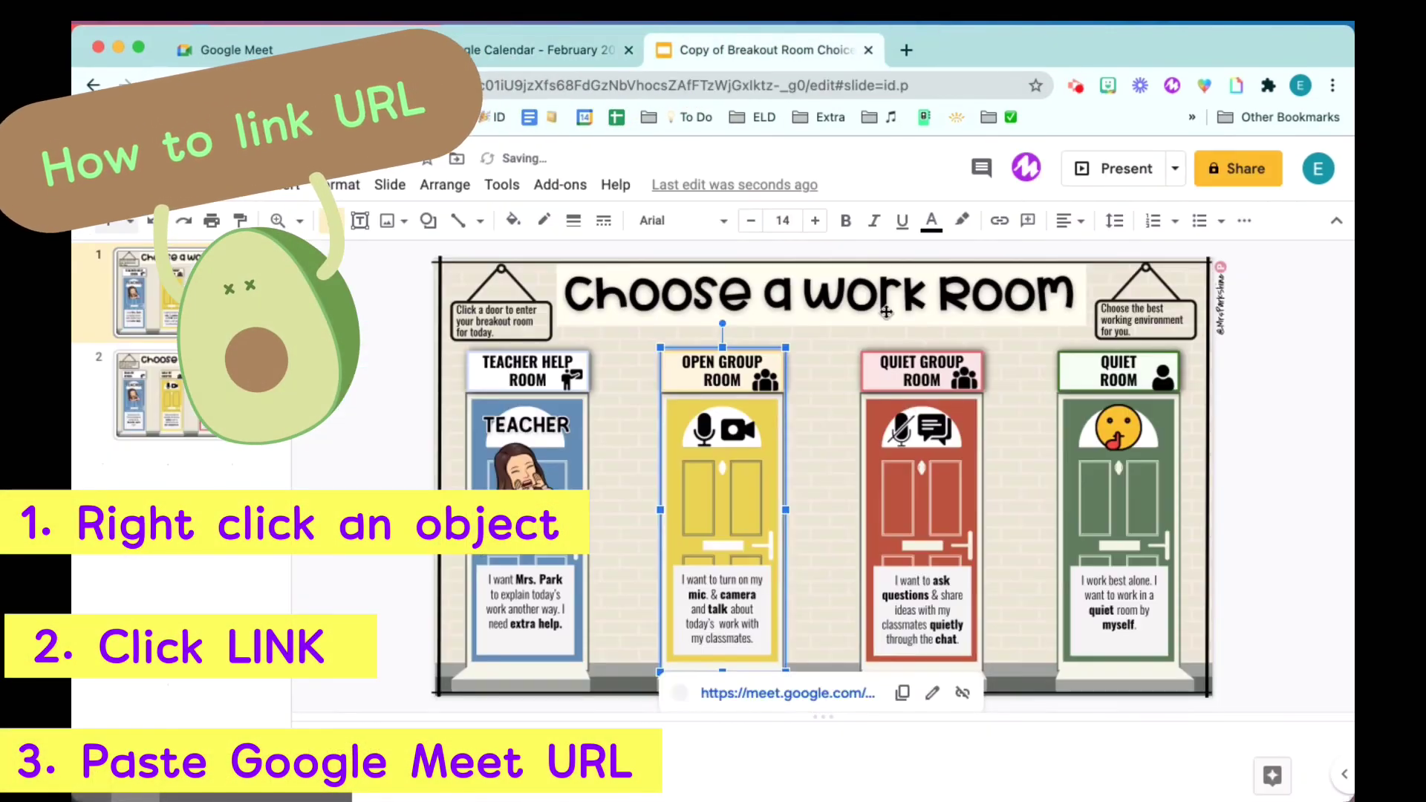
{"action": "left_click", "coordinate": [921, 460]}
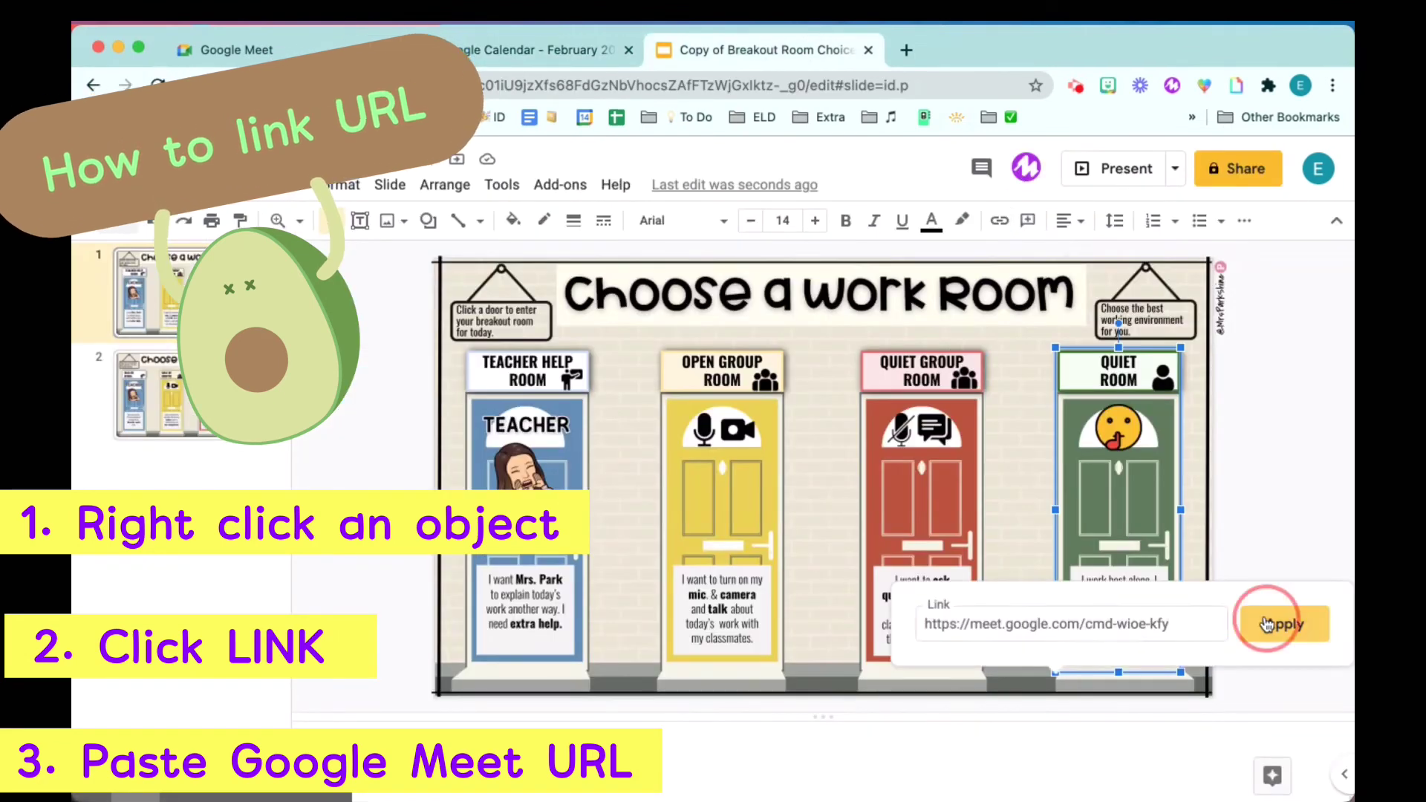
{"action": "left_click", "coordinate": [1286, 621]}
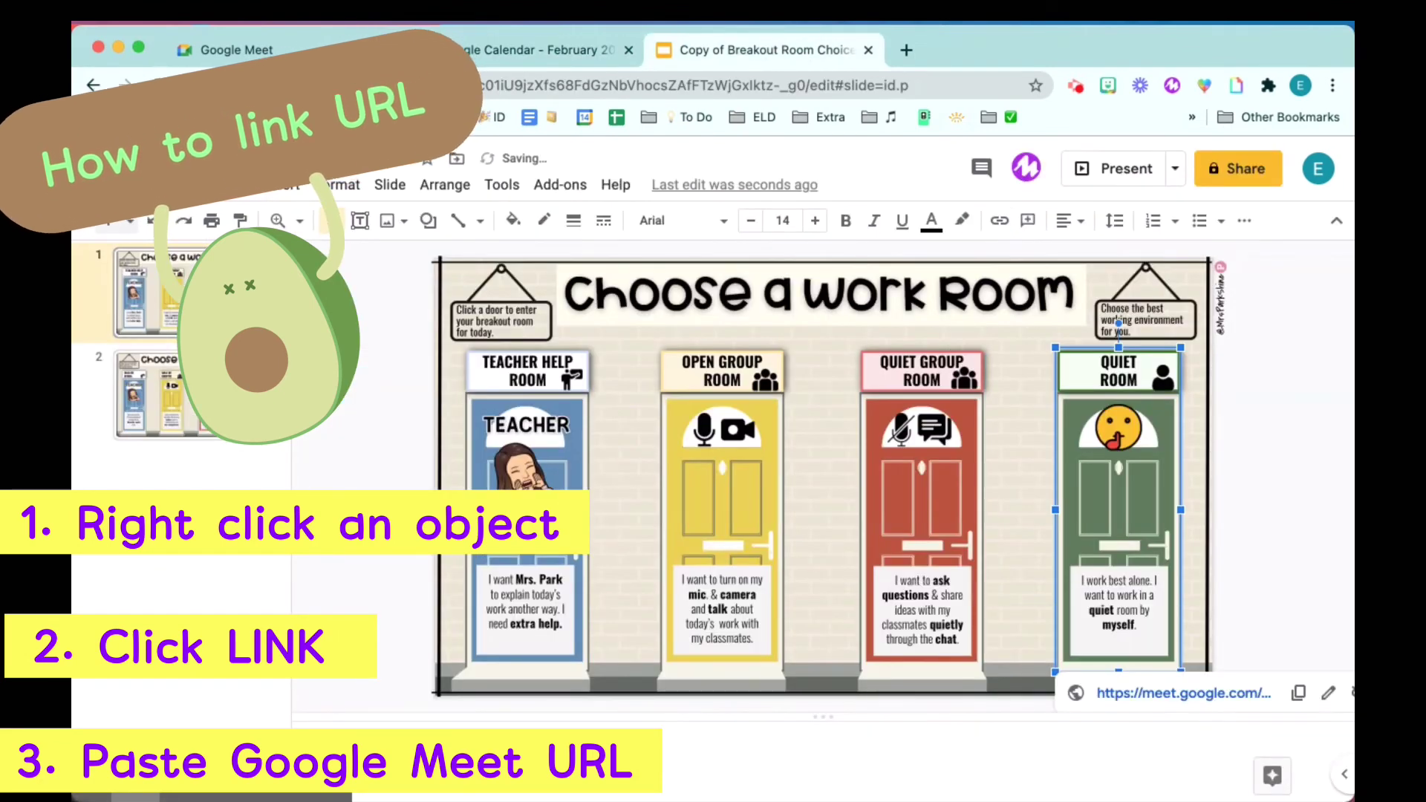
{"action": "key", "text": "Escape"}
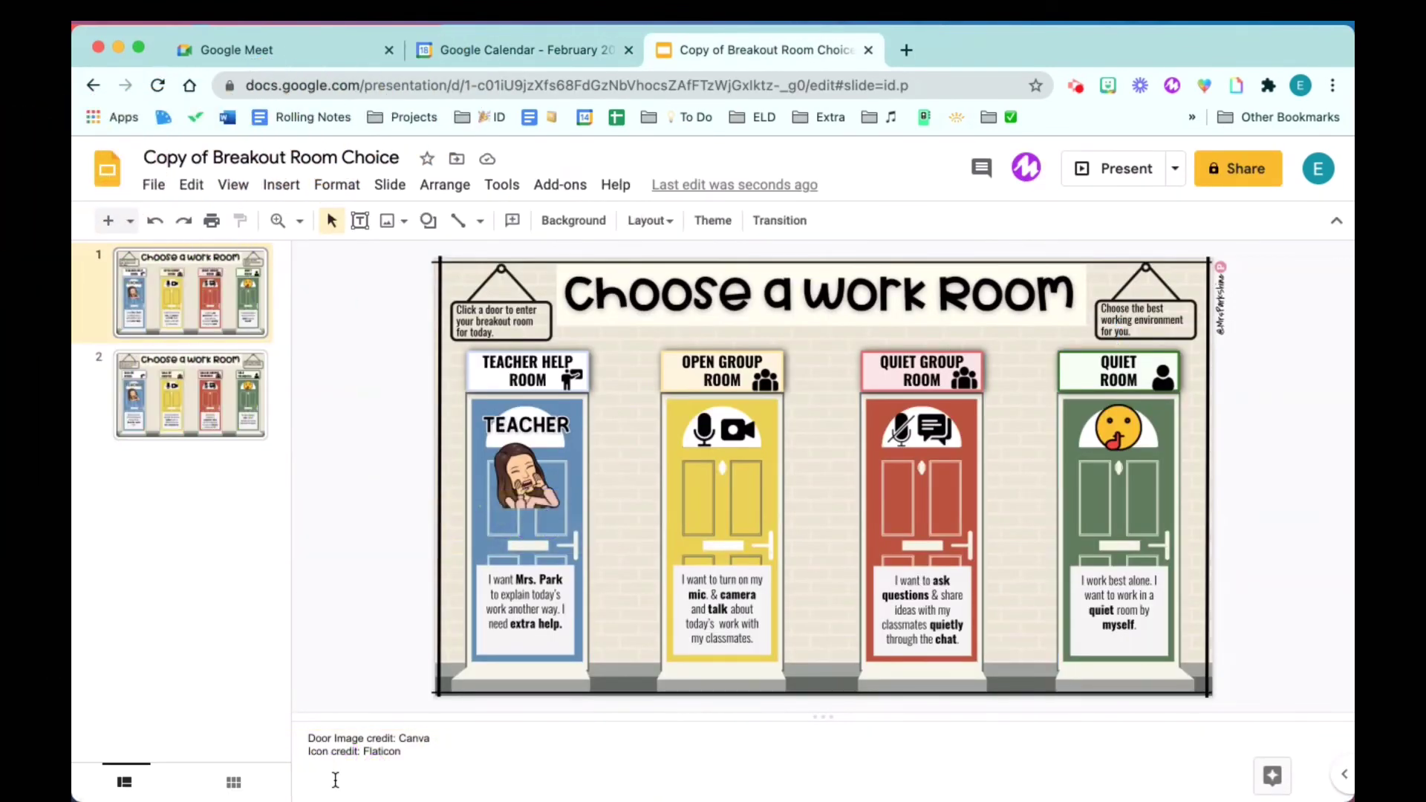
- Verify the links on the Teacher Help, Open Group, Quiet Group and Quiet Room doors
{"action": "left_click", "coordinate": [511, 562]}
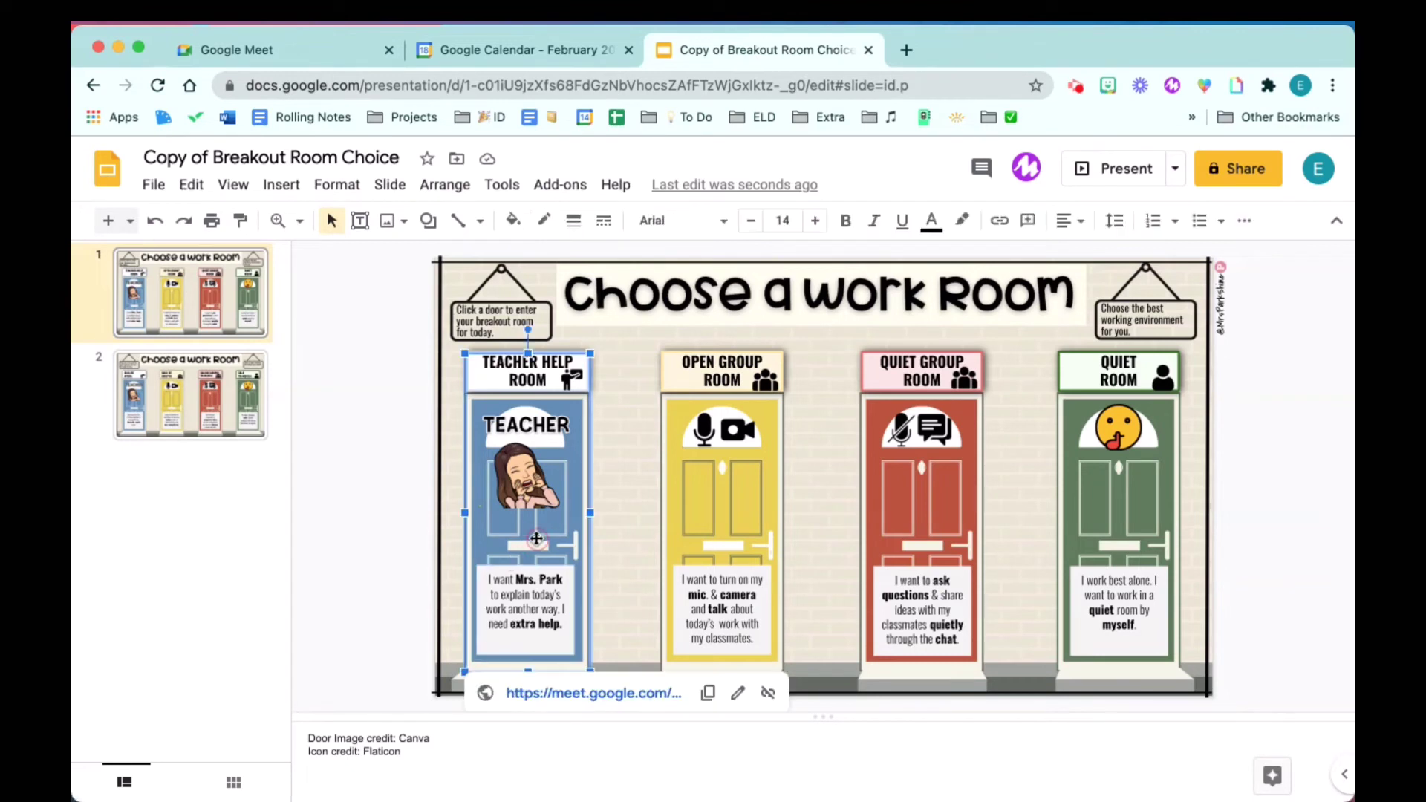
{"action": "left_click", "coordinate": [728, 504]}
{"action": "left_click", "coordinate": [915, 494]}
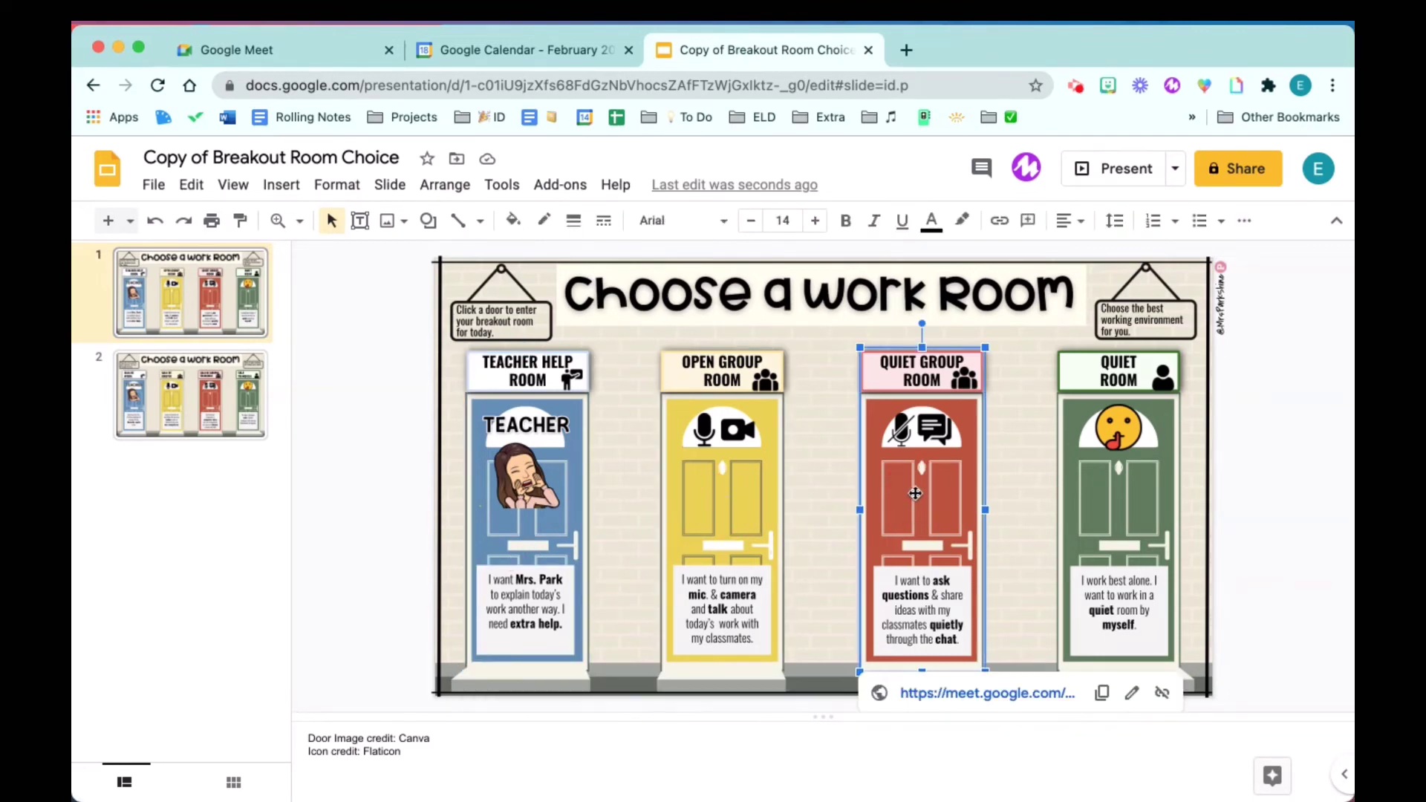
{"action": "left_click", "coordinate": [1112, 461]}
- Start the slideshow and open the Teacher Help door's Breakout Room 1 Meet link
{"action": "left_click", "coordinate": [1098, 181]}
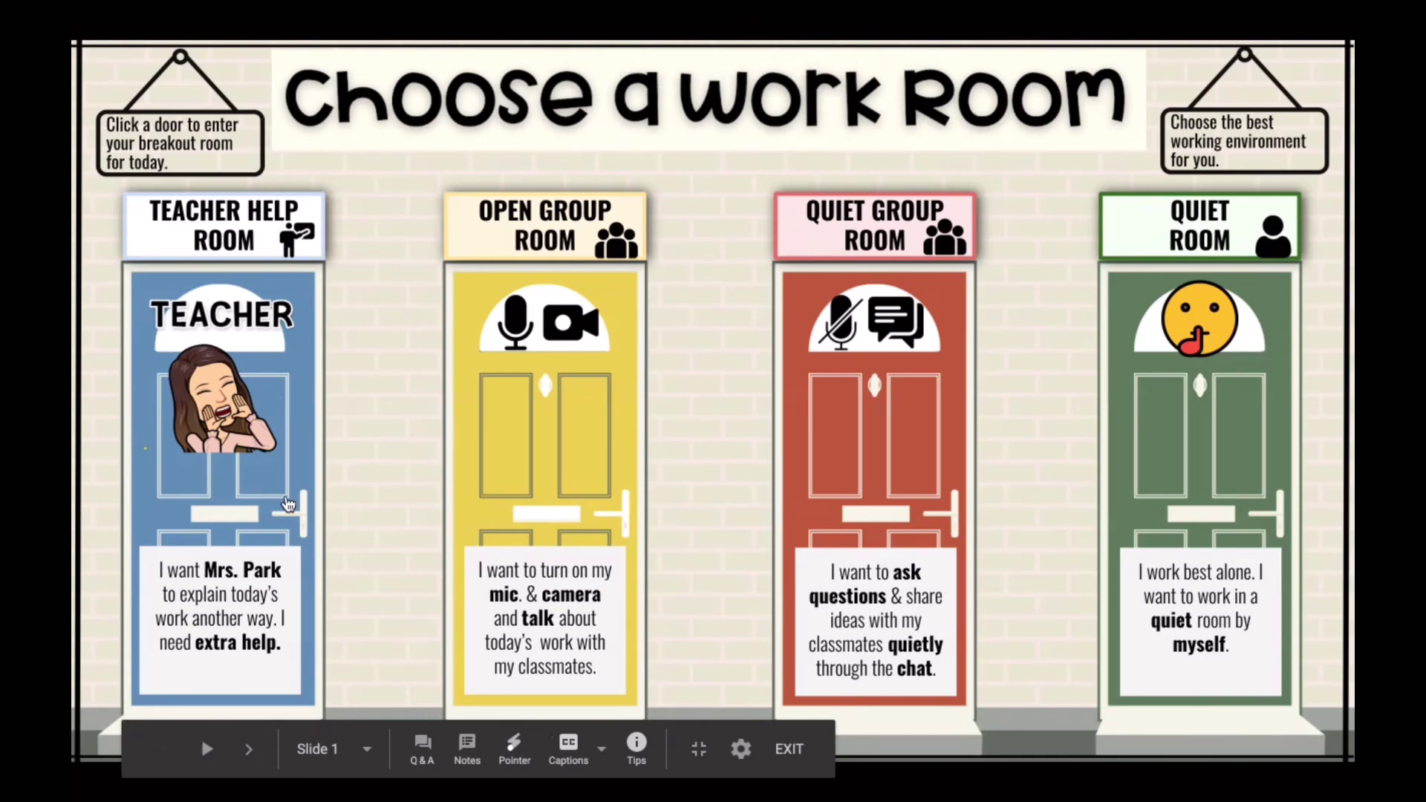
{"action": "left_click", "coordinate": [288, 504]}
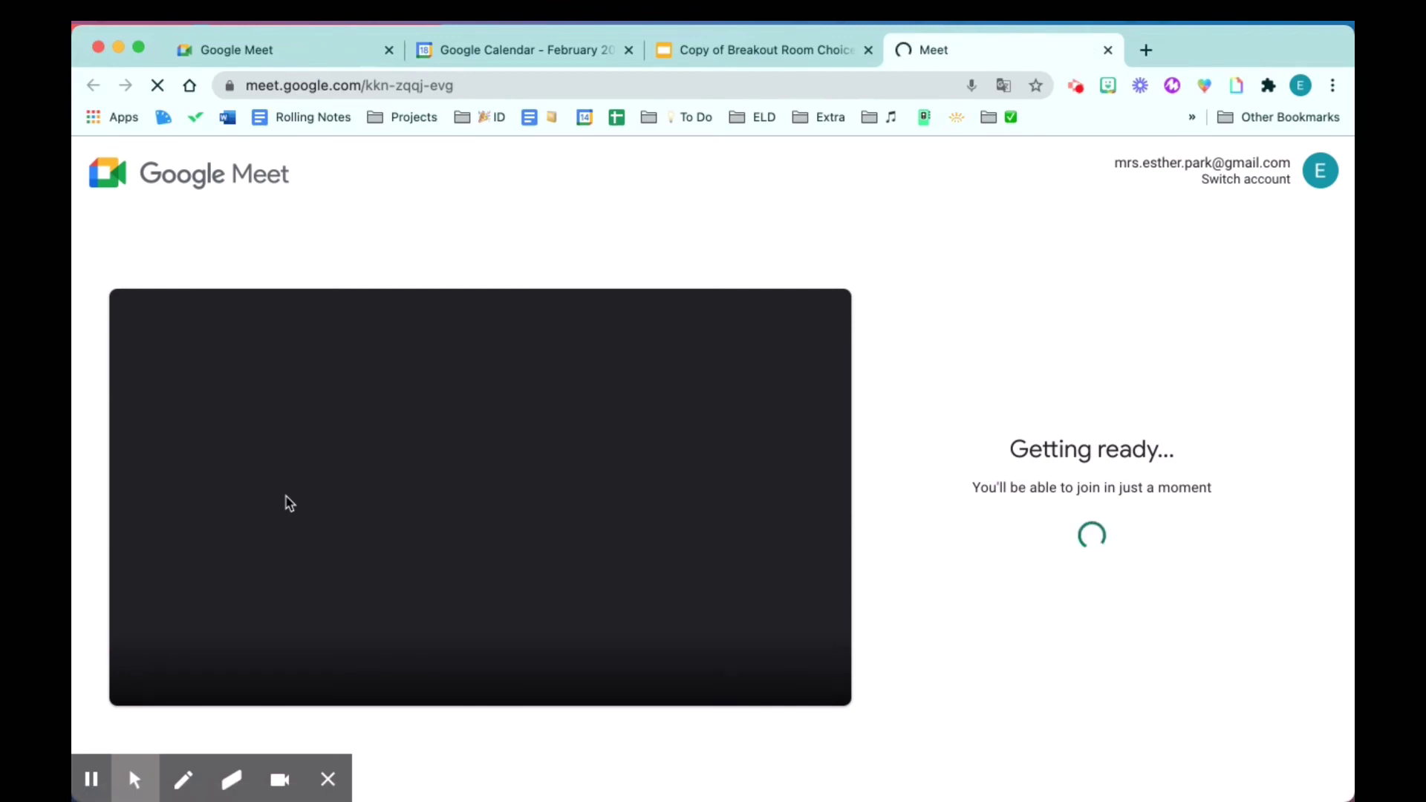
- Open the Open Group Room and other doors' Meets from the slideshow, turning the camera off
{"action": "left_click", "coordinate": [707, 57]}
{"action": "left_click", "coordinate": [575, 435]}
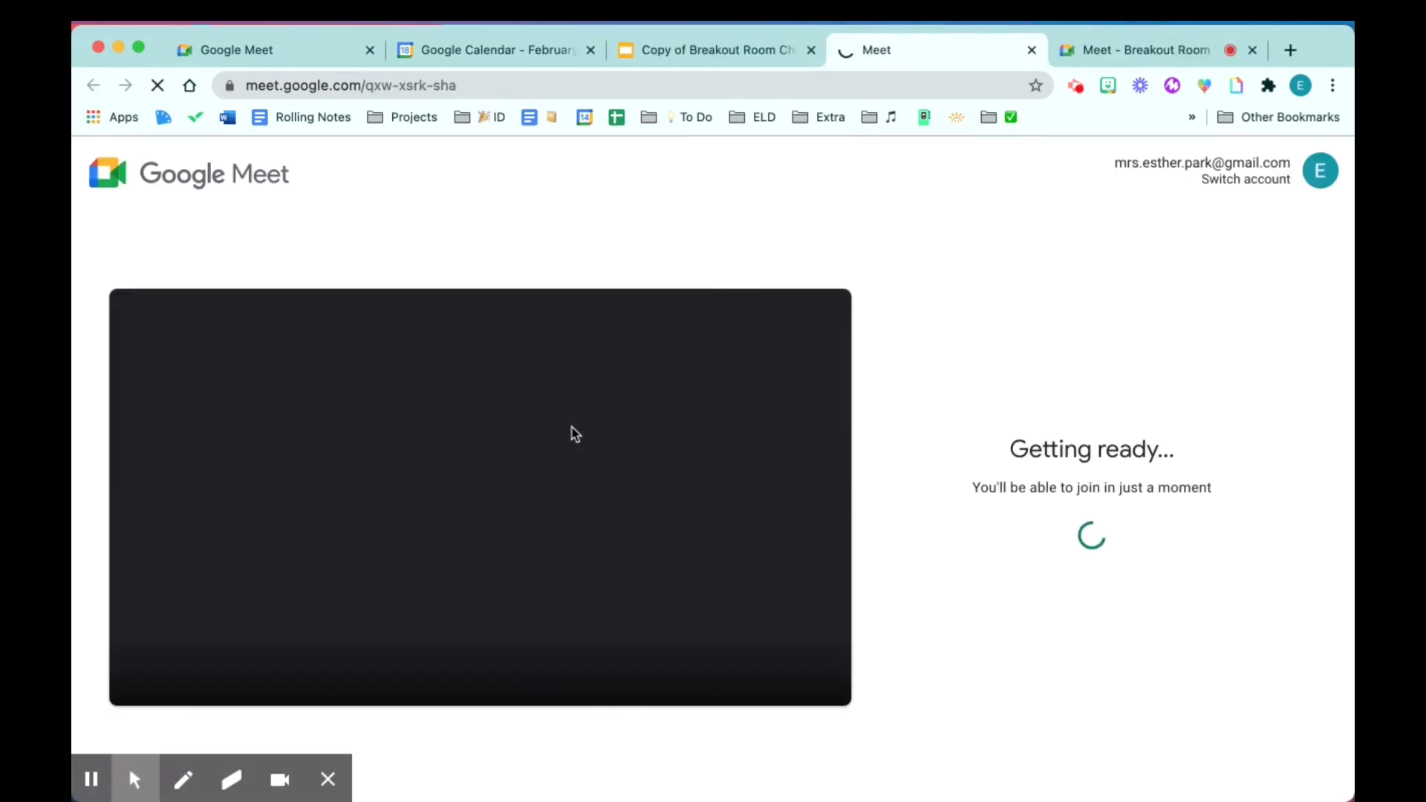
{"action": "left_click", "coordinate": [520, 668]}
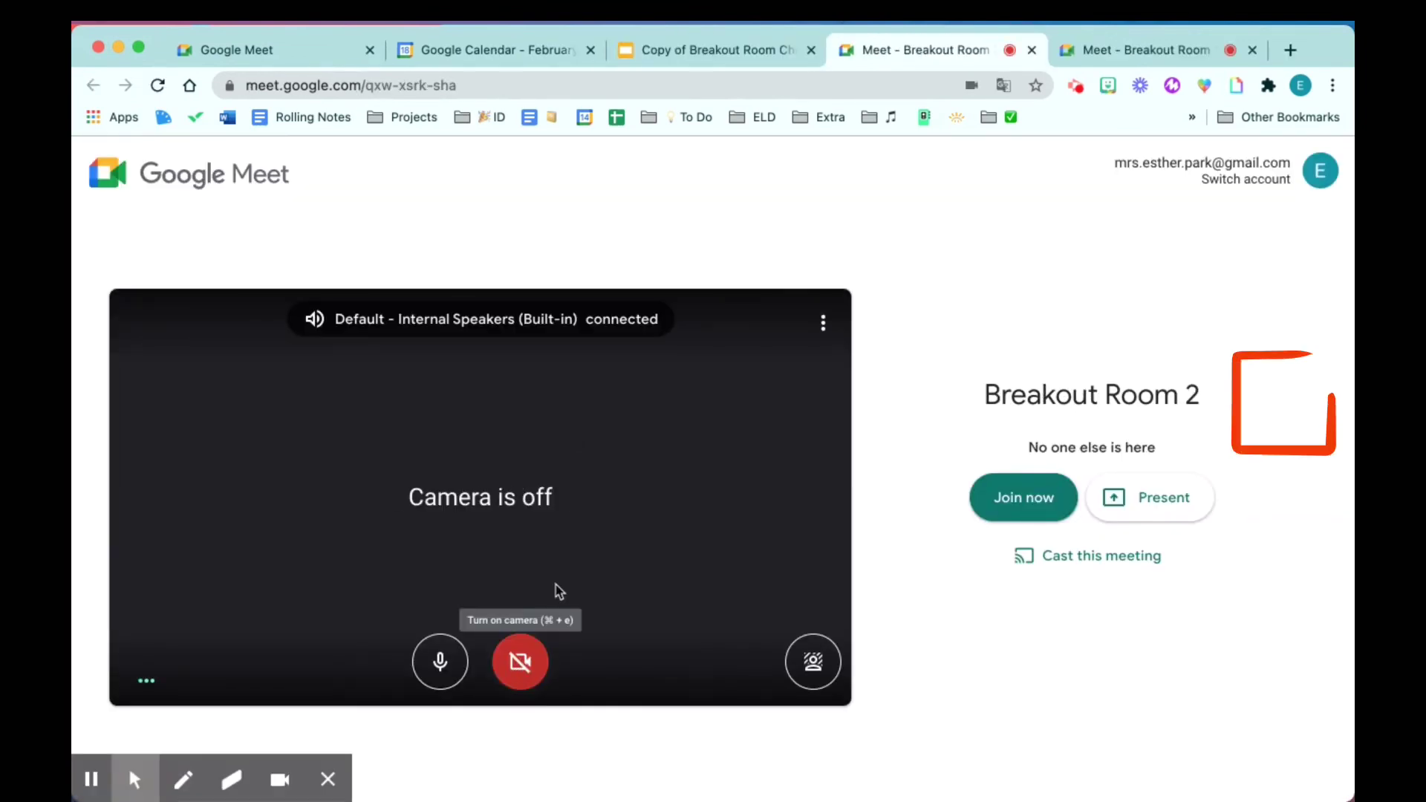
{"action": "left_click", "coordinate": [742, 46]}
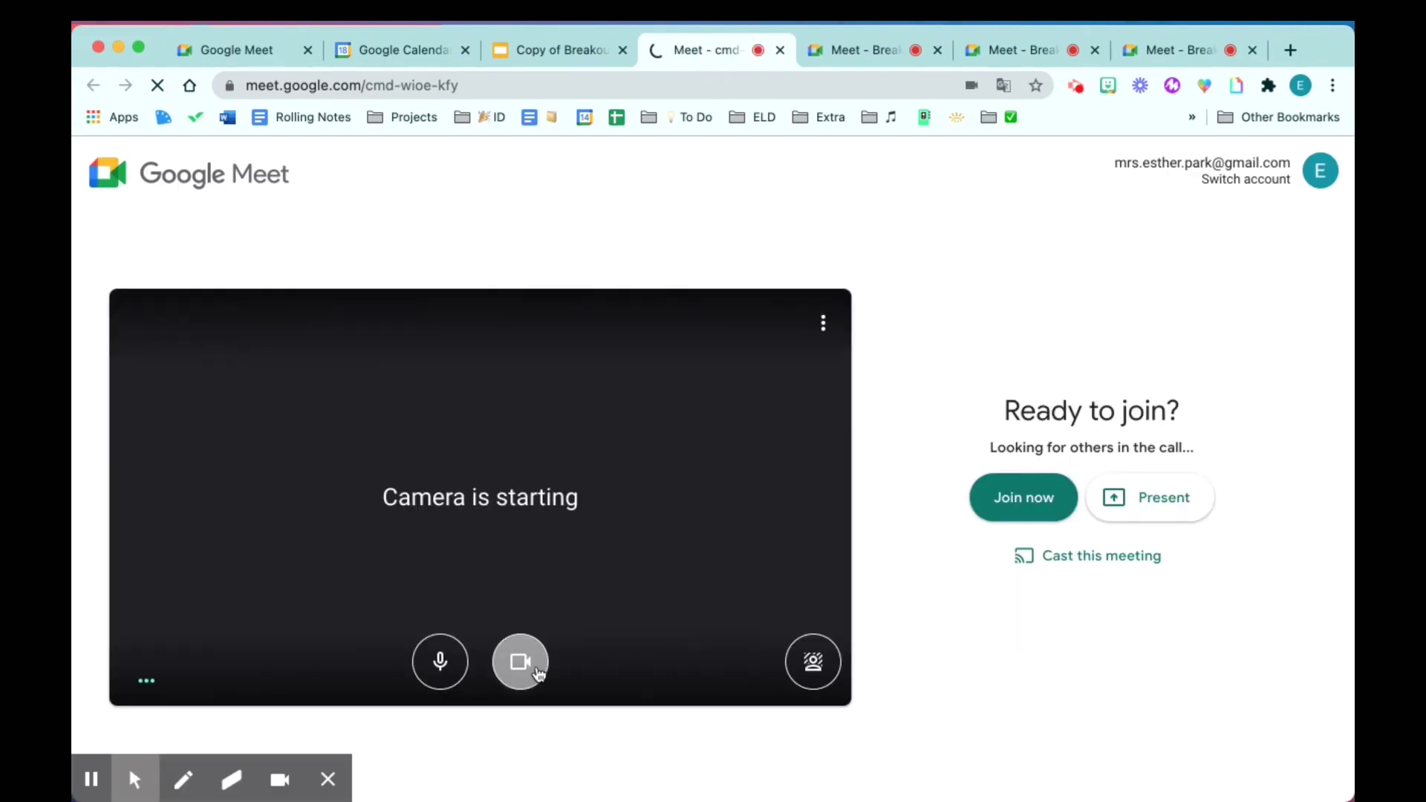
{"action": "left_click", "coordinate": [520, 663]}
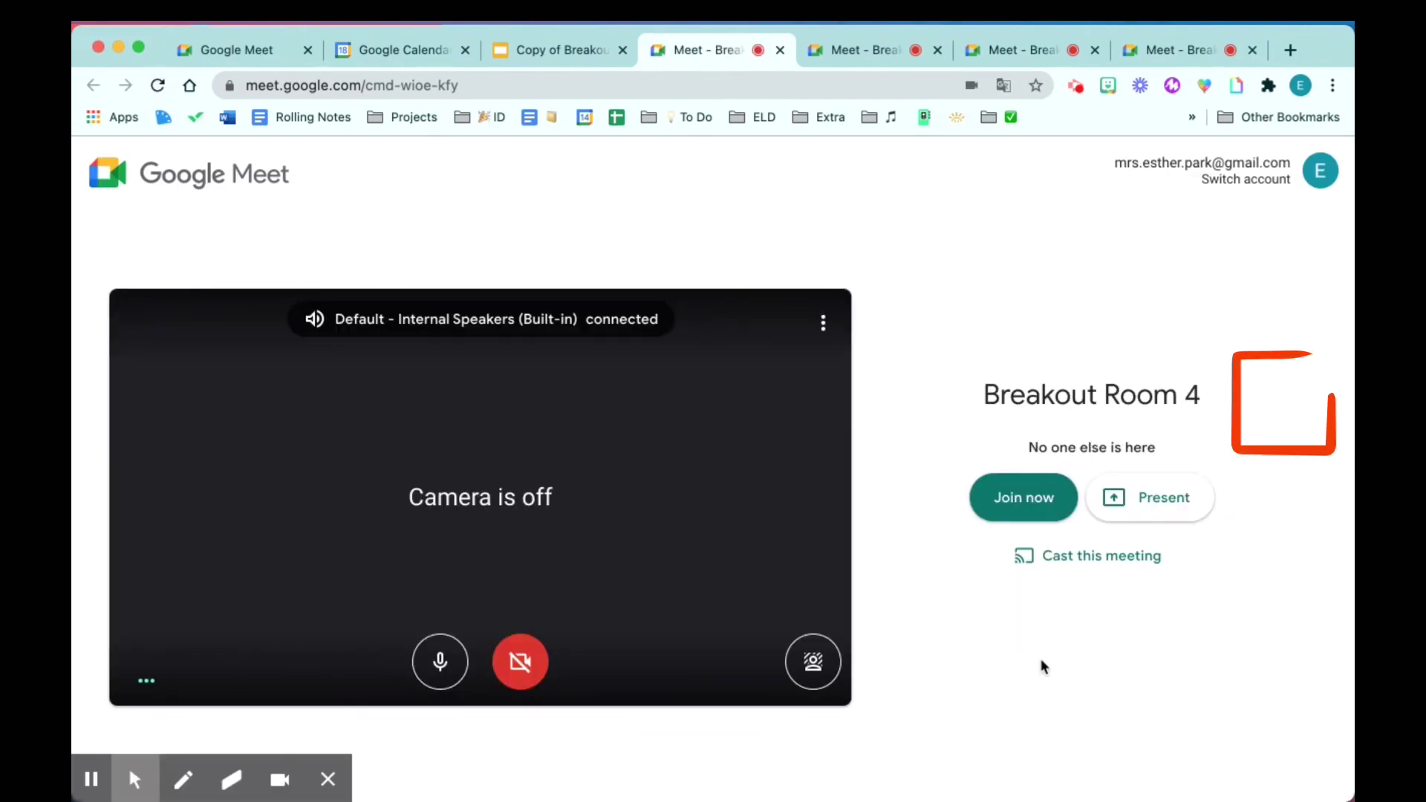